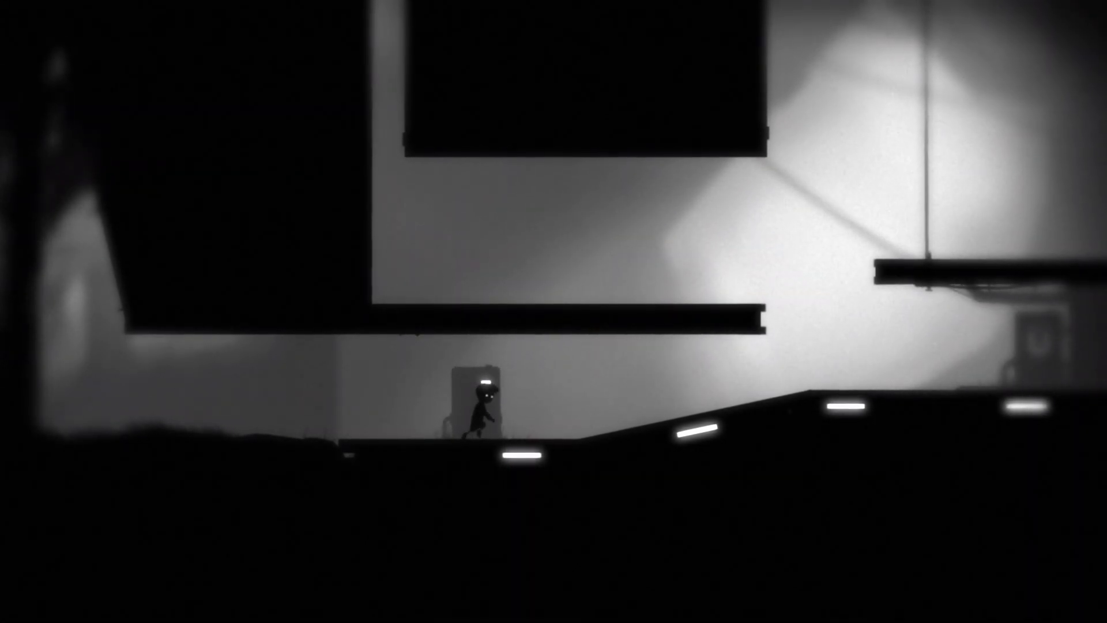
- Run the boy up the slope and climb onto the overhead left ledge
{"action": "key", "text": "Right"}
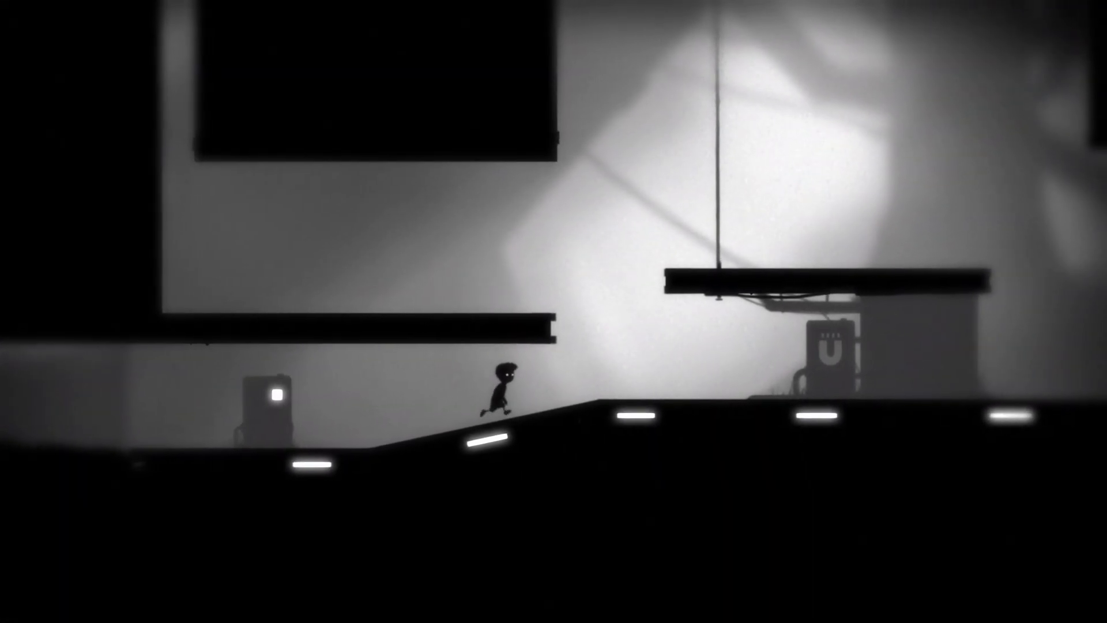
{"action": "key", "text": "Right"}
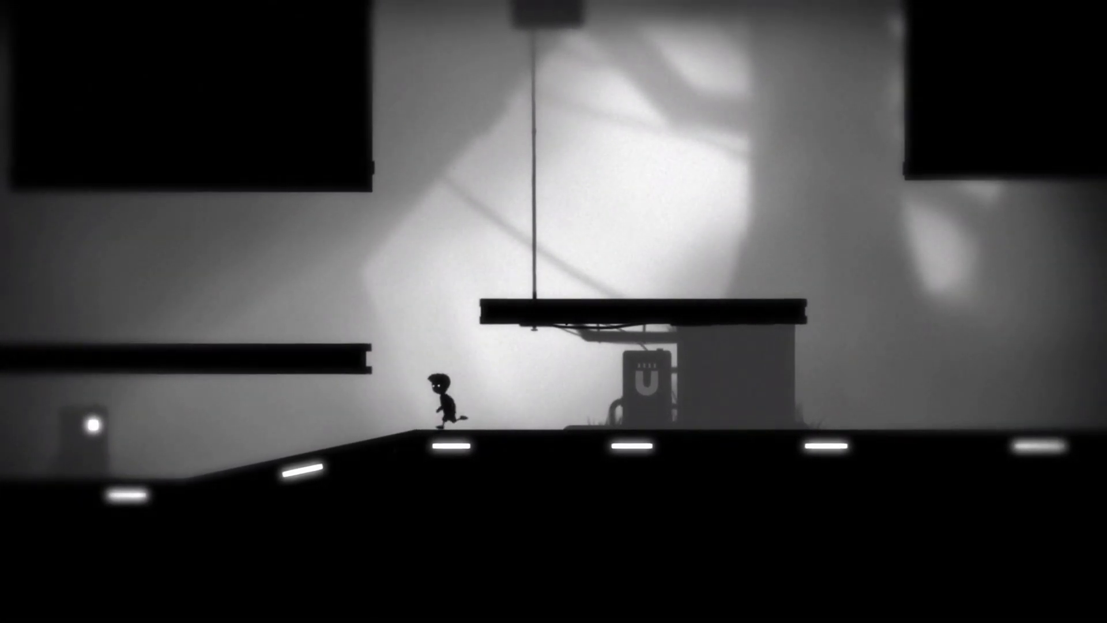
{"action": "key", "text": "Left"}
{"action": "key", "text": "Up"}
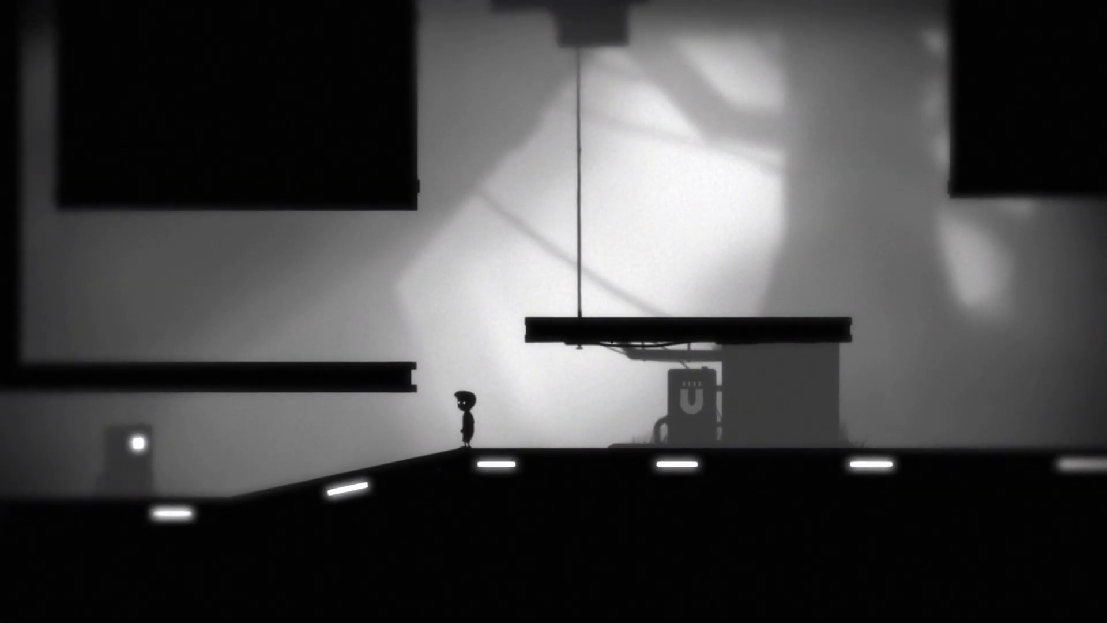
{"action": "key", "text": "Up"}
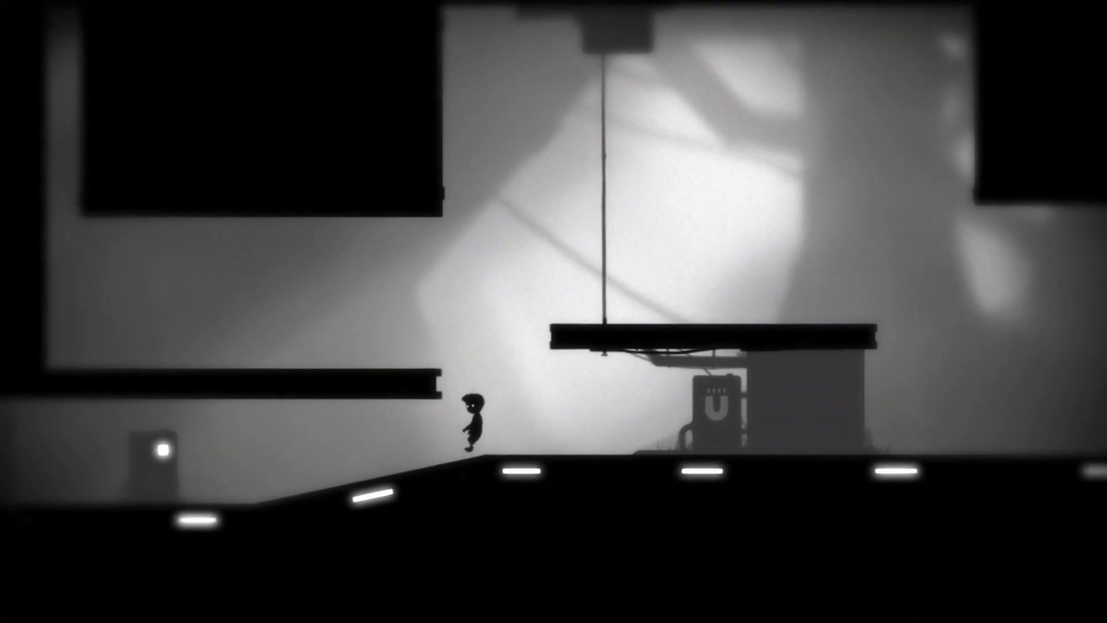
{"action": "key", "text": "Left"}
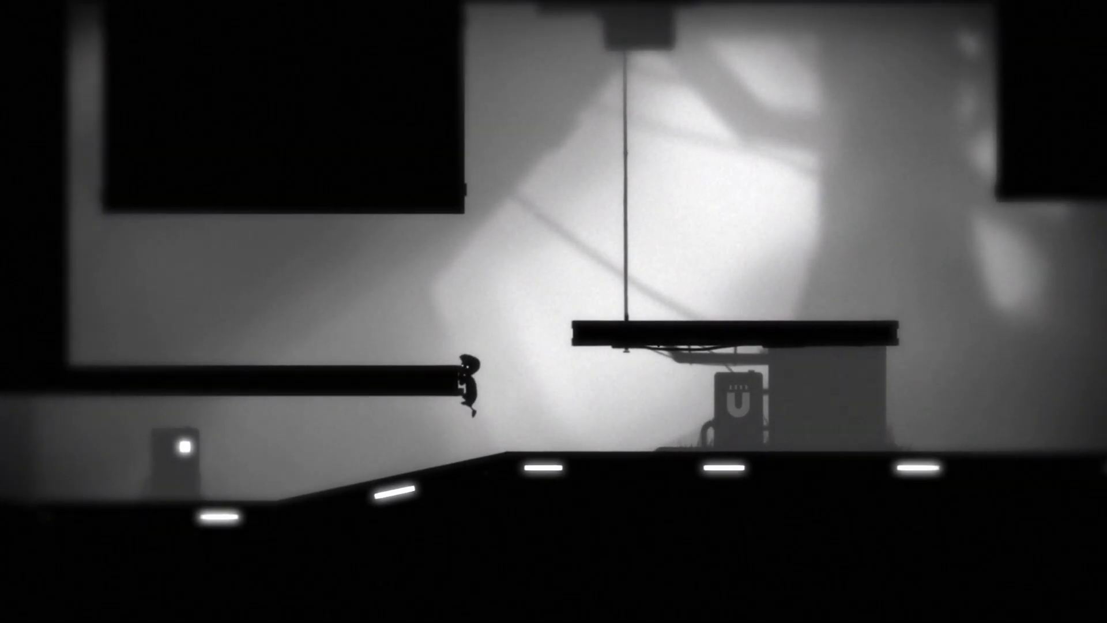
{"action": "key", "text": "Up"}
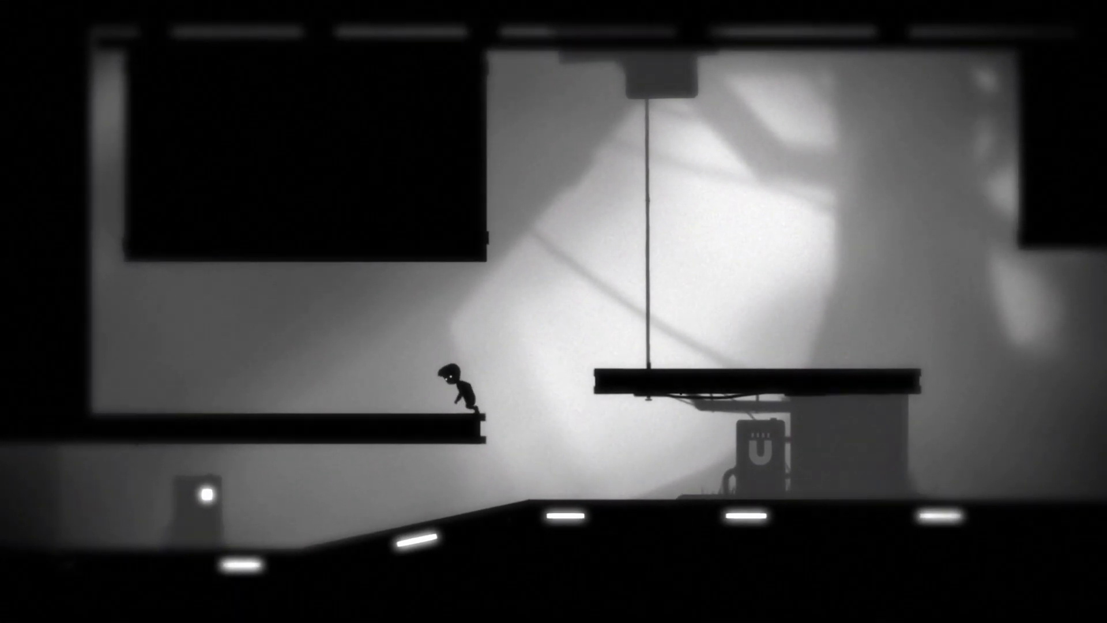
- Leap from the ledge onto the hanging platform, cross it, and drop to the floor
{"action": "key", "text": "Left"}
{"action": "key", "text": "Right"}
{"action": "key", "text": "Up"}
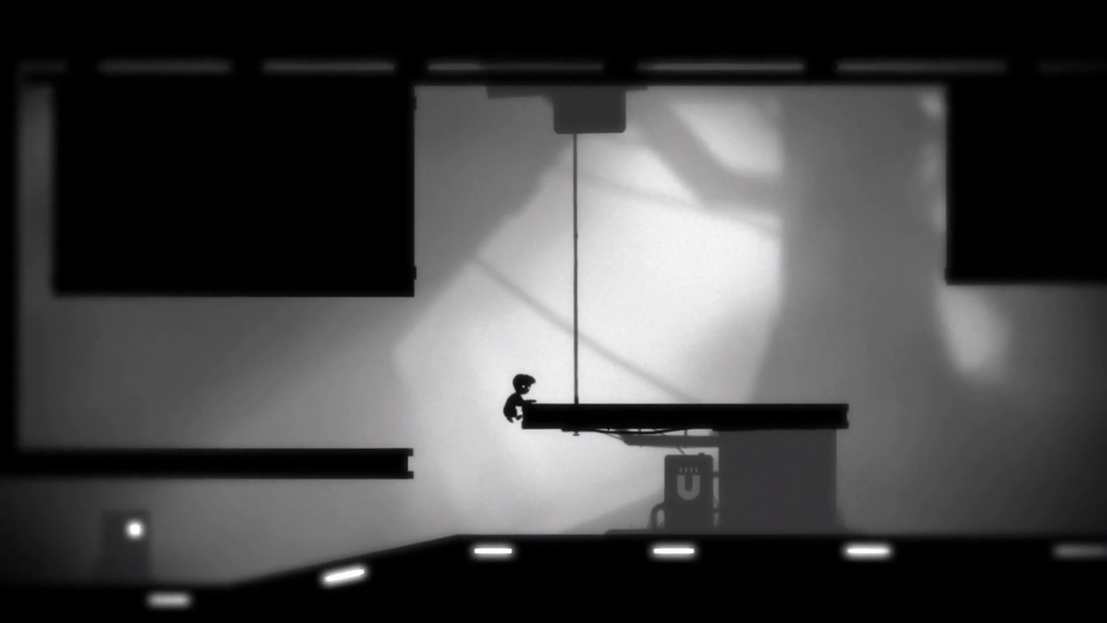
{"action": "key", "text": "Right"}
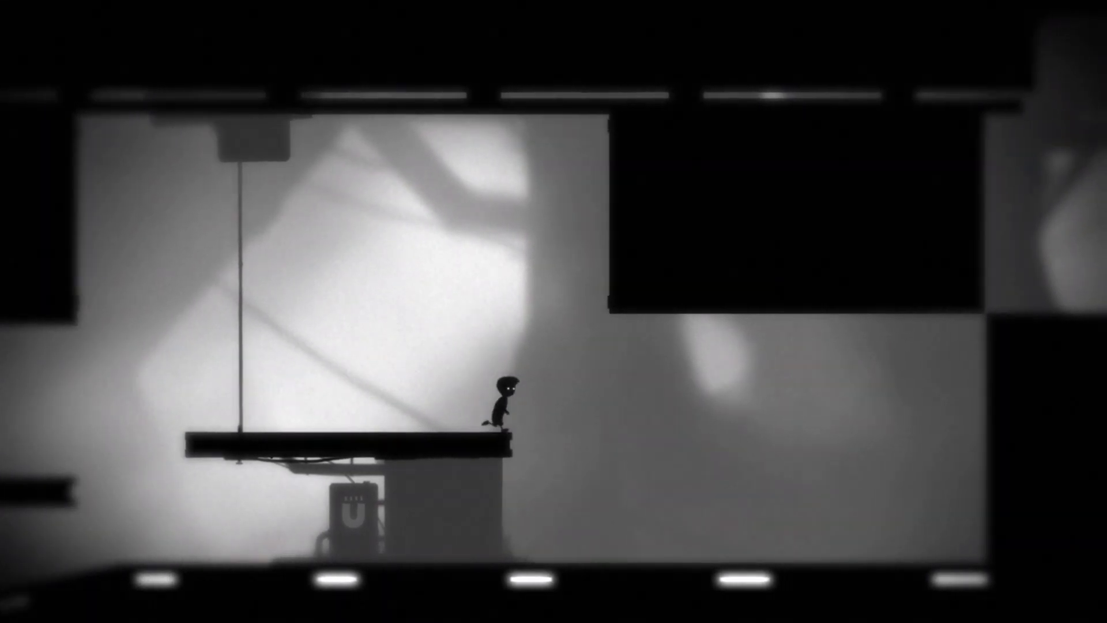
{"action": "key", "text": "Right"}
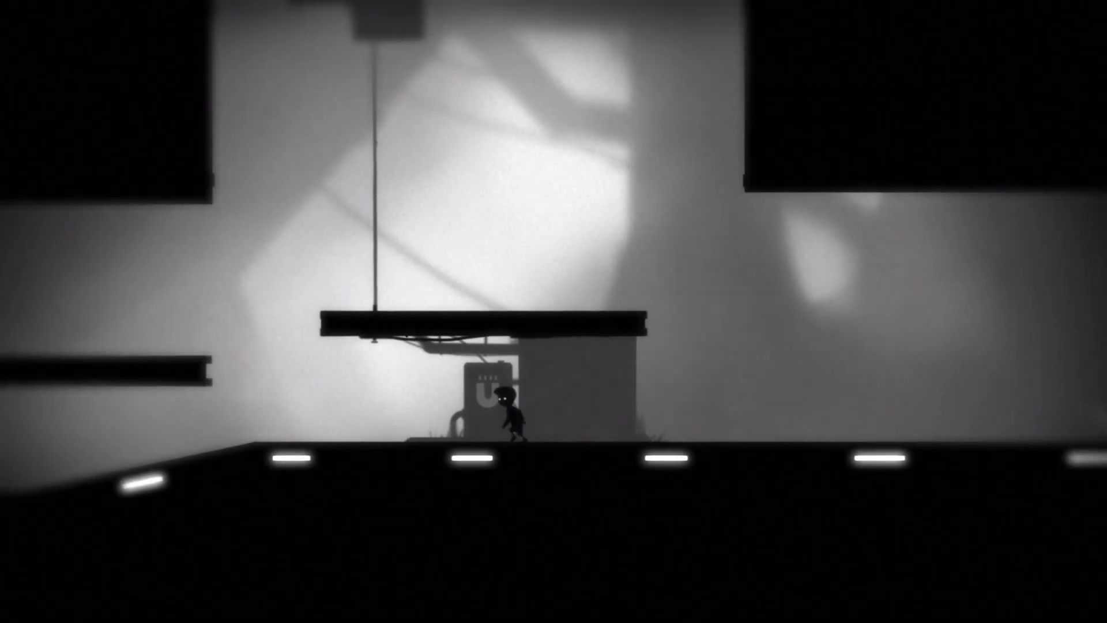
{"action": "key", "text": "Left"}
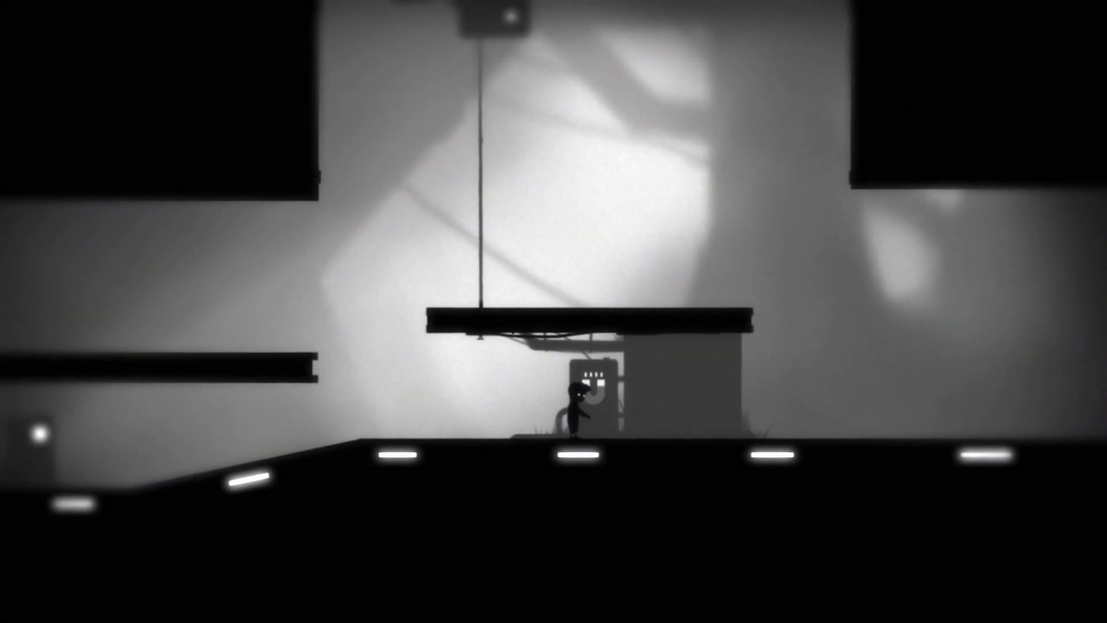
- Walk over to the magnet machine, then back toward the left slope and ledge
{"action": "key", "text": "Right"}
{"action": "key", "text": "Left"}
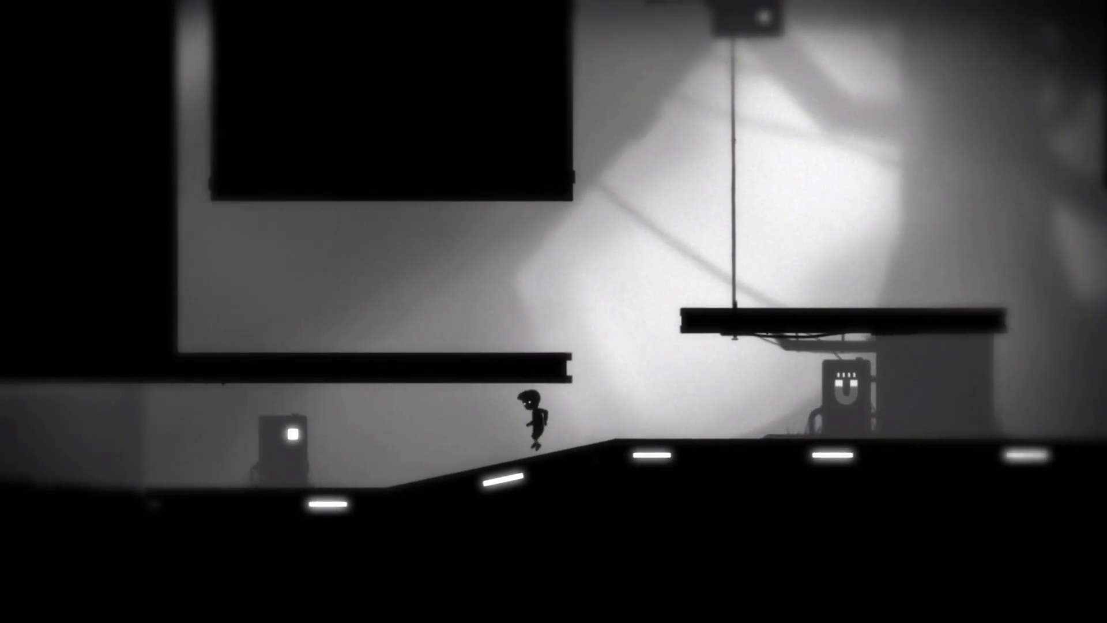
{"action": "key", "text": "Up"}
{"action": "key", "text": "Right"}
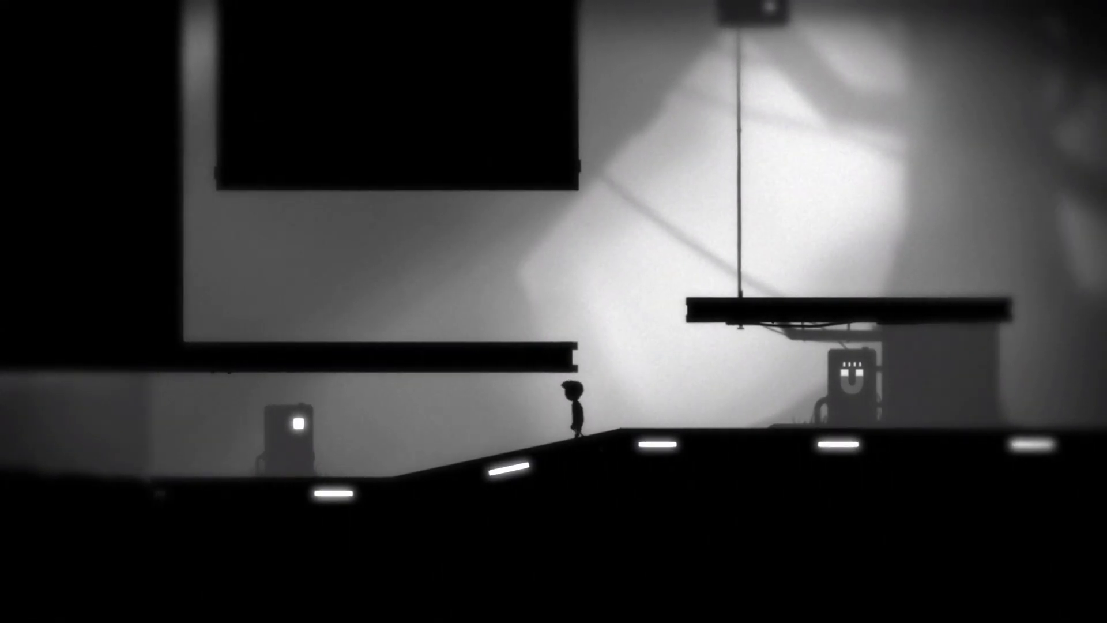
{"action": "key", "text": "Left"}
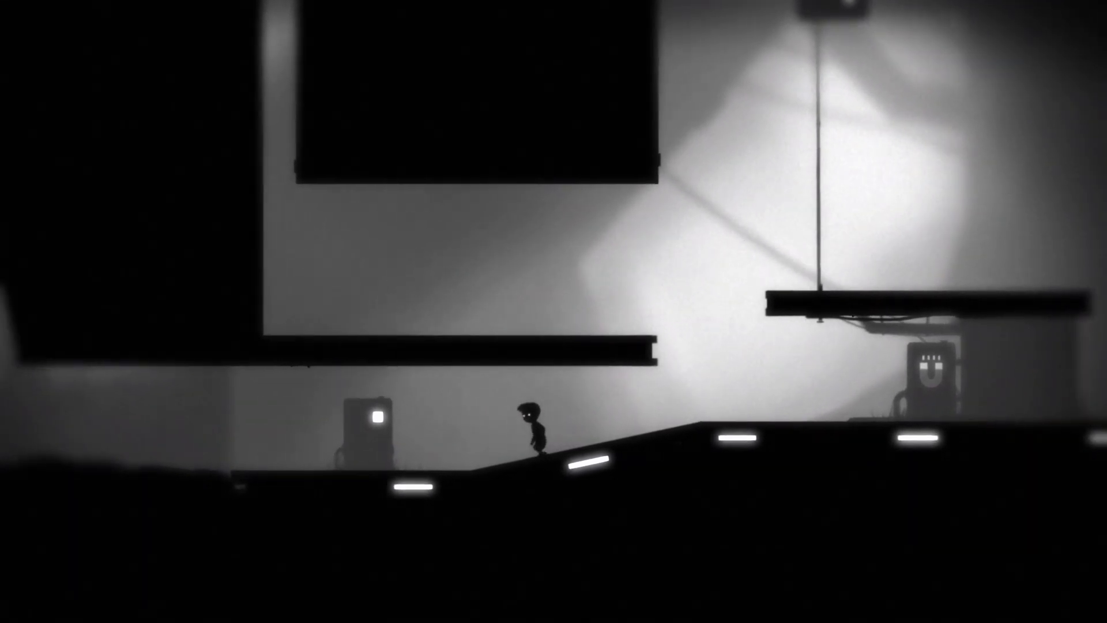
{"action": "key", "text": "Left"}
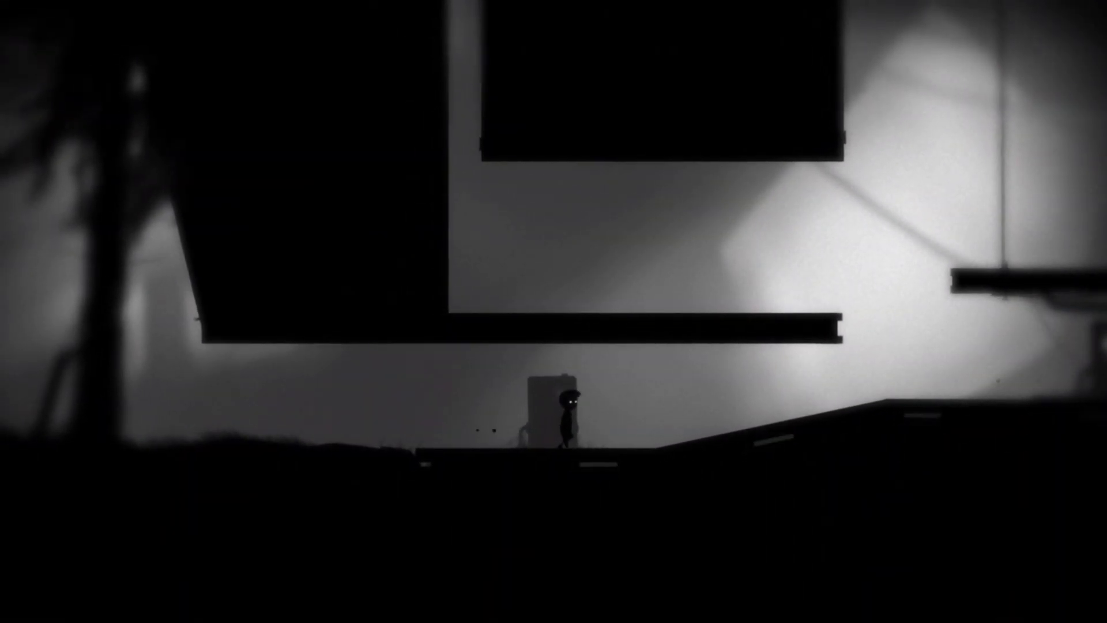
- Run back and forth along the slope, ending up against the magnet box
{"action": "key", "text": "Right"}
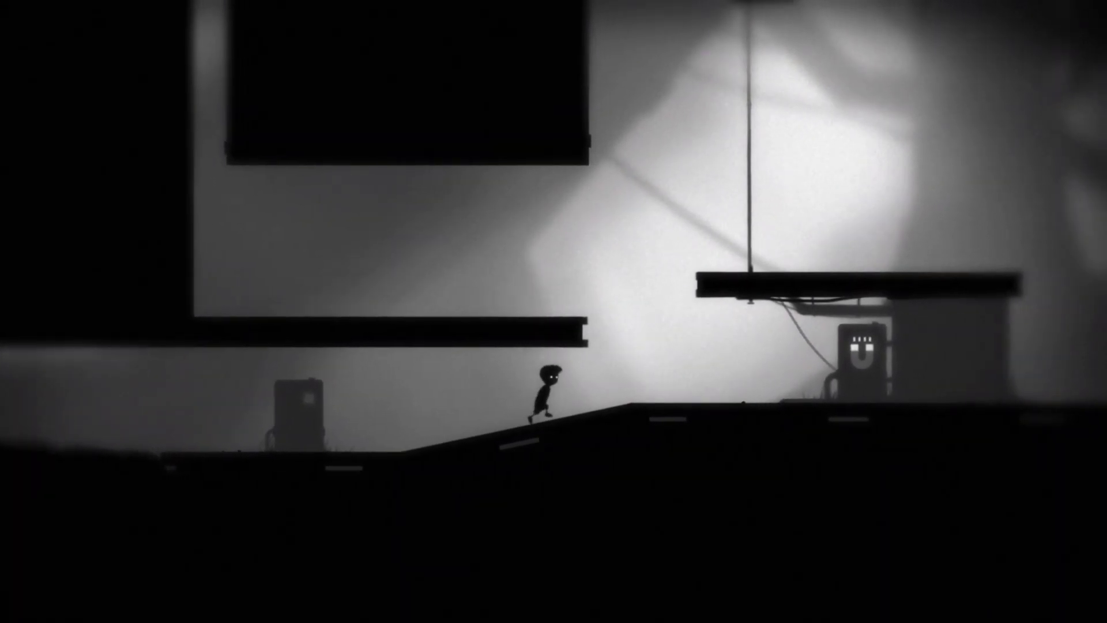
{"action": "key", "text": "Right"}
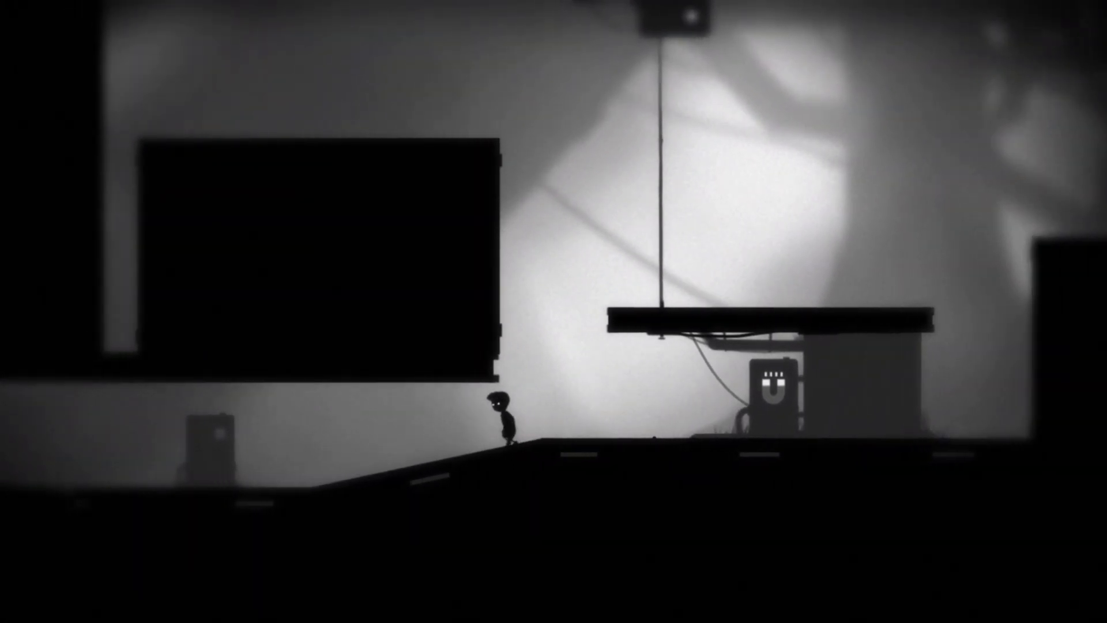
{"action": "key", "text": "Left"}
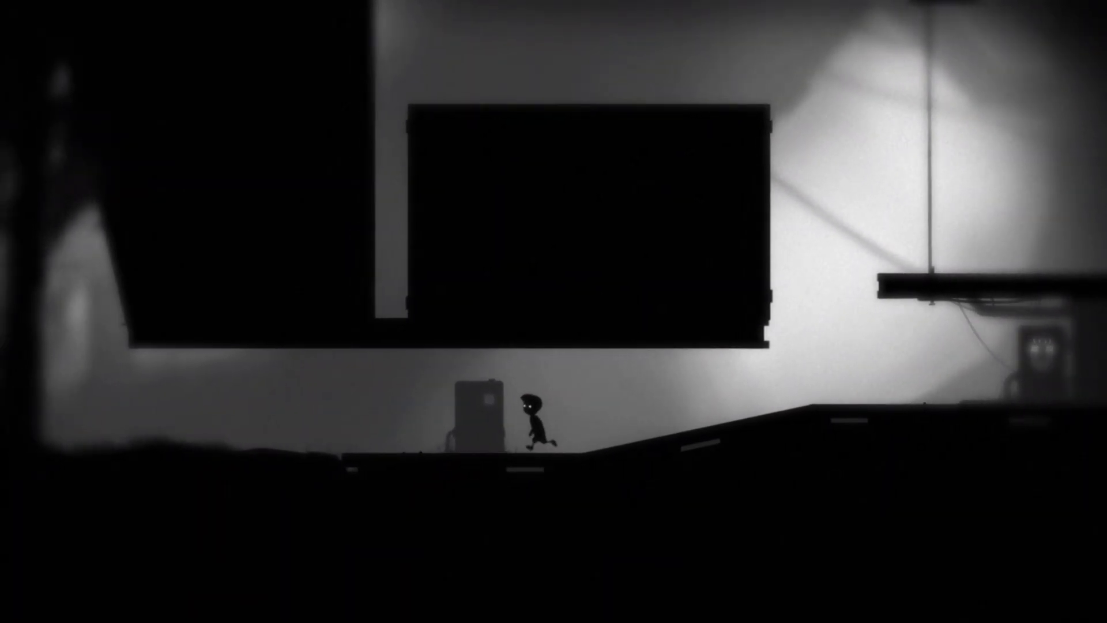
{"action": "key", "text": "Right"}
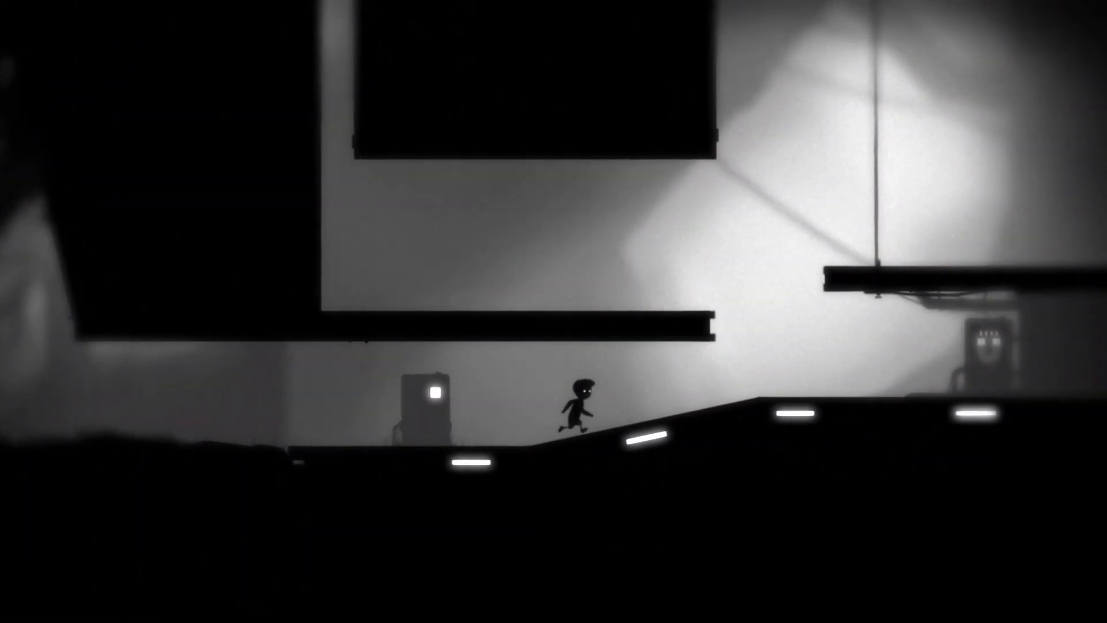
{"action": "key", "text": "Right"}
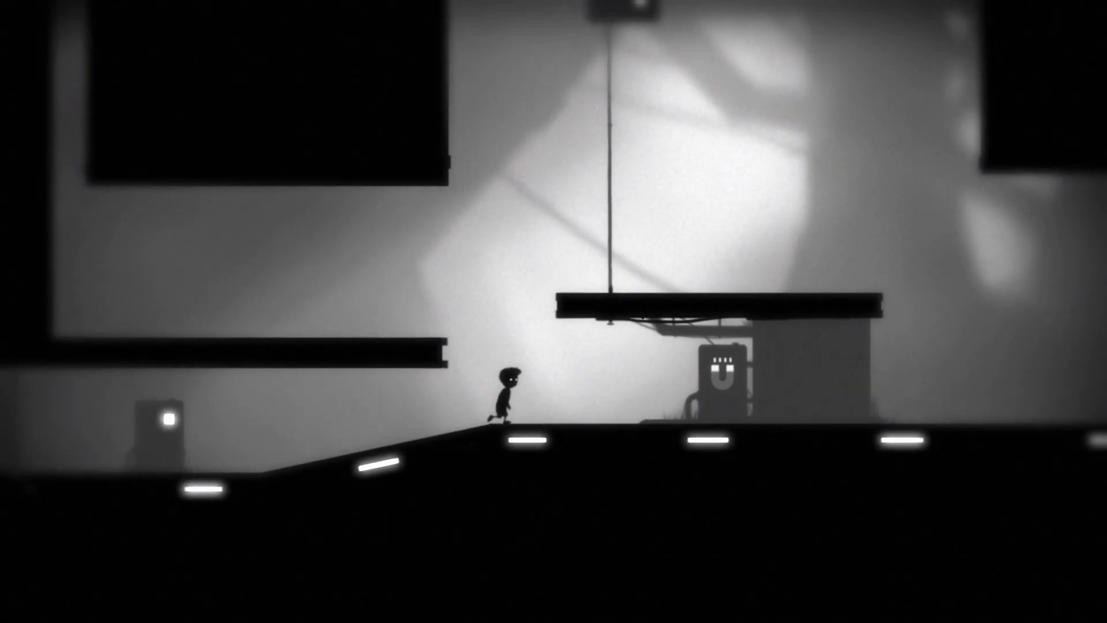
{"action": "key", "text": "Right"}
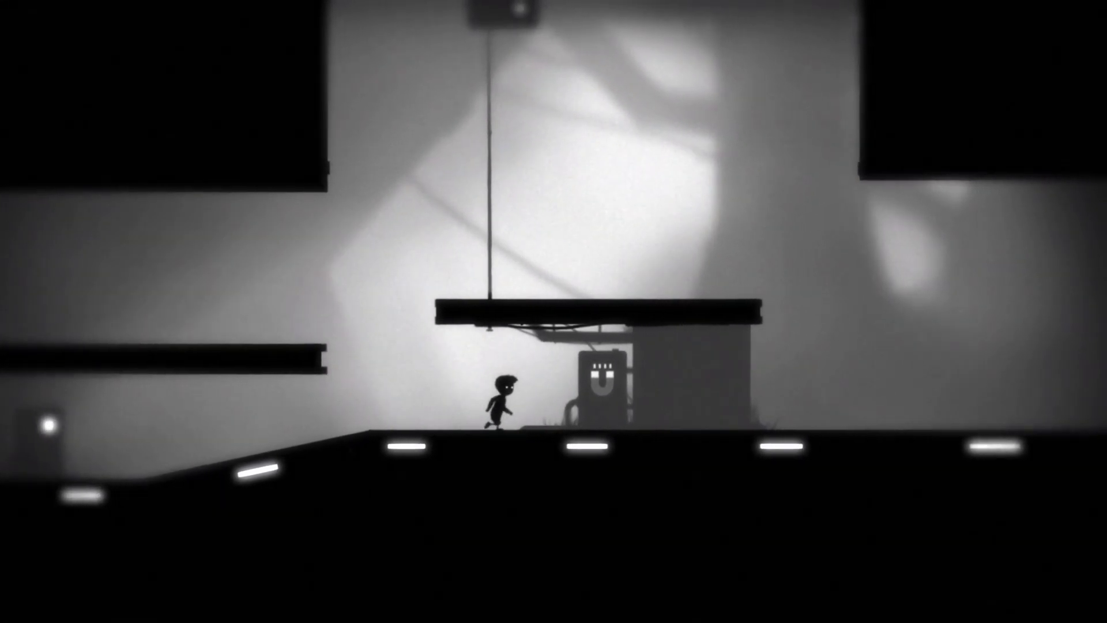
{"action": "key", "text": "Right"}
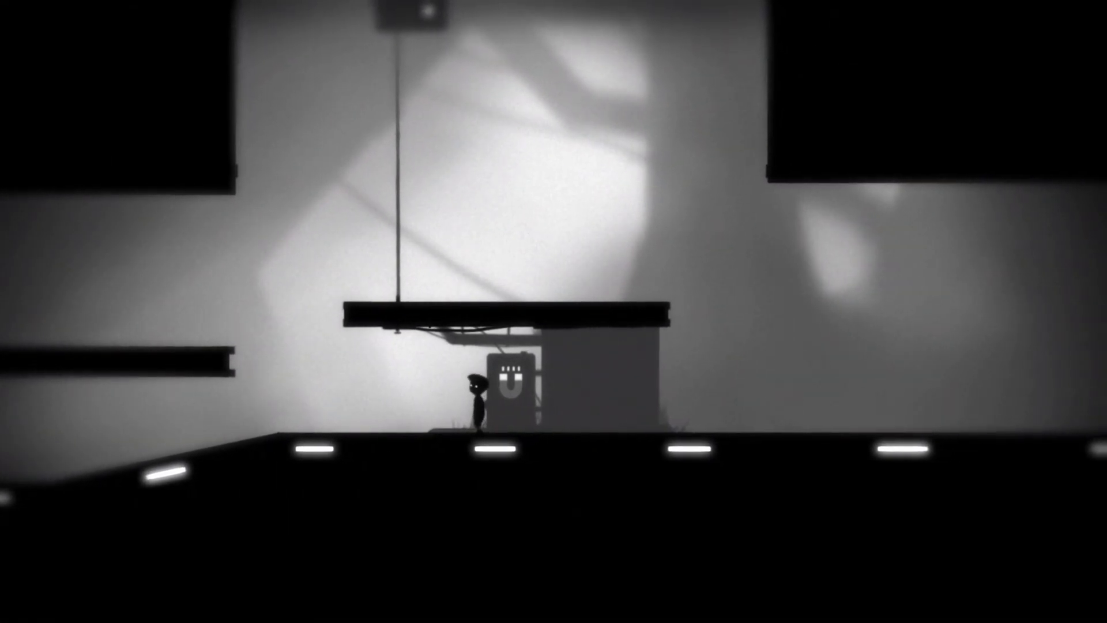
{"action": "key", "text": "Right"}
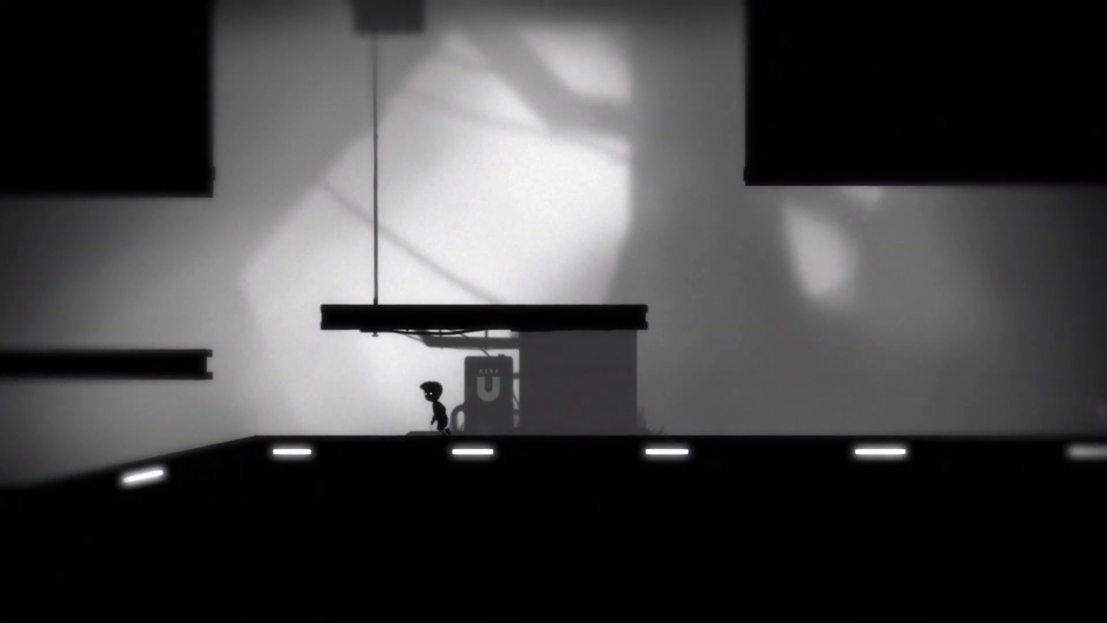
- Climb the left ledge again and reach the hanging platform by its rope
{"action": "key", "text": "Left"}
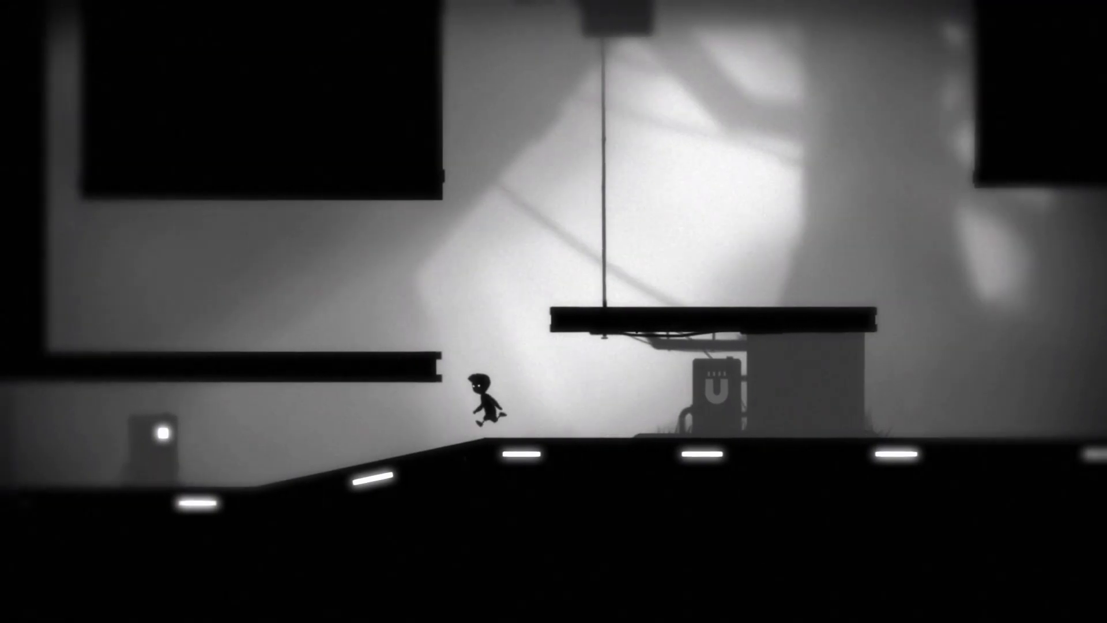
{"action": "key", "text": "Up"}
{"action": "key", "text": "Up"}
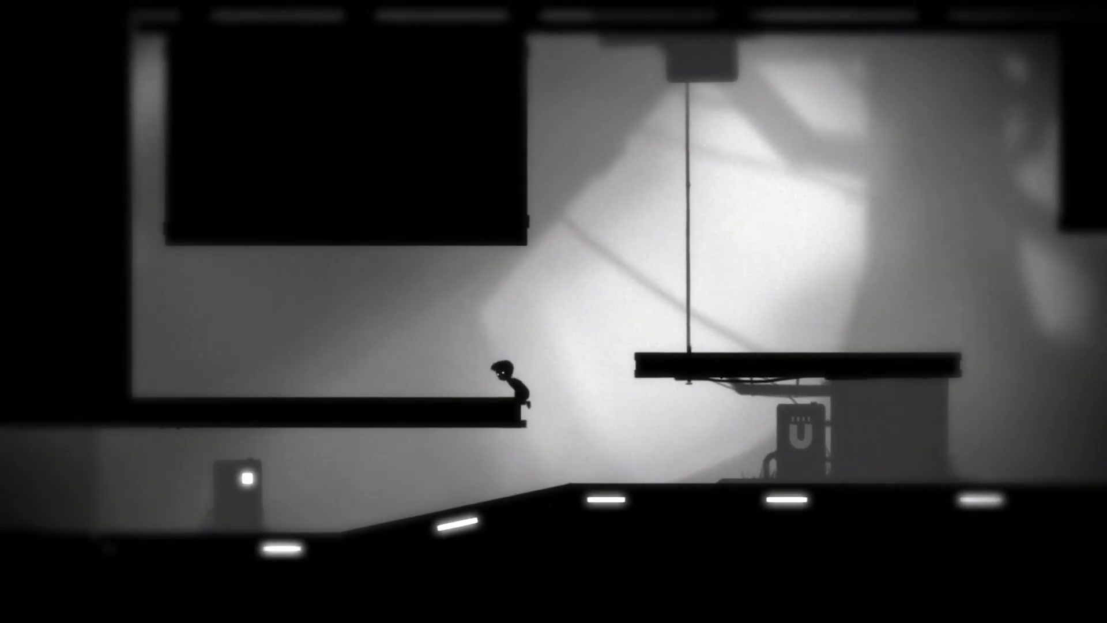
{"action": "key", "text": "Right"}
{"action": "key", "text": "Up"}
{"action": "key", "text": "Up"}
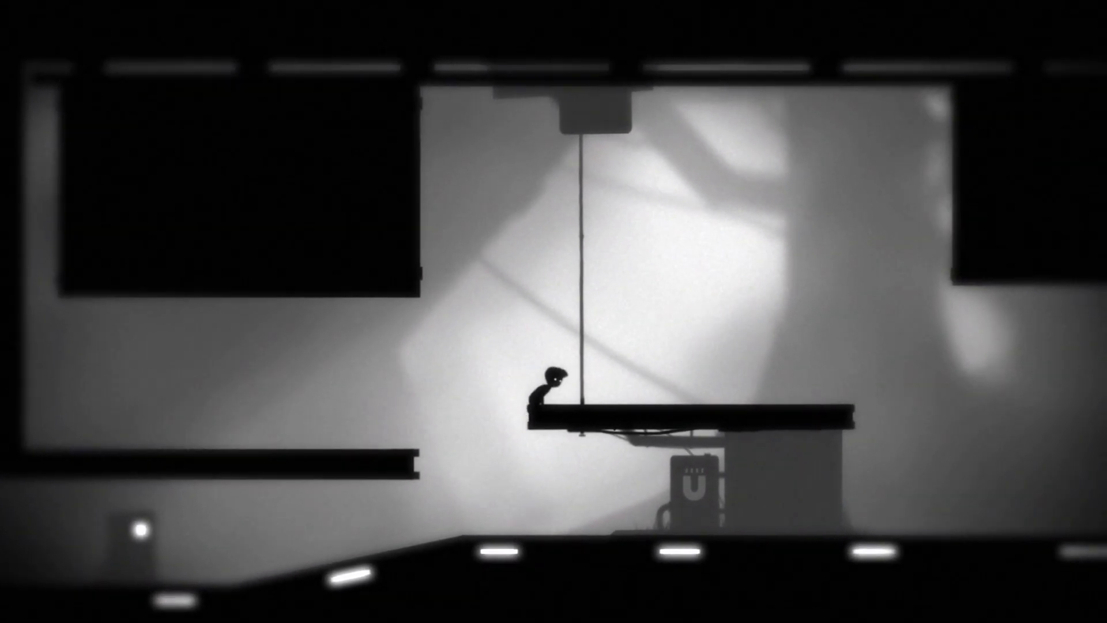
{"action": "key", "text": "Right"}
{"action": "key", "text": "Up"}
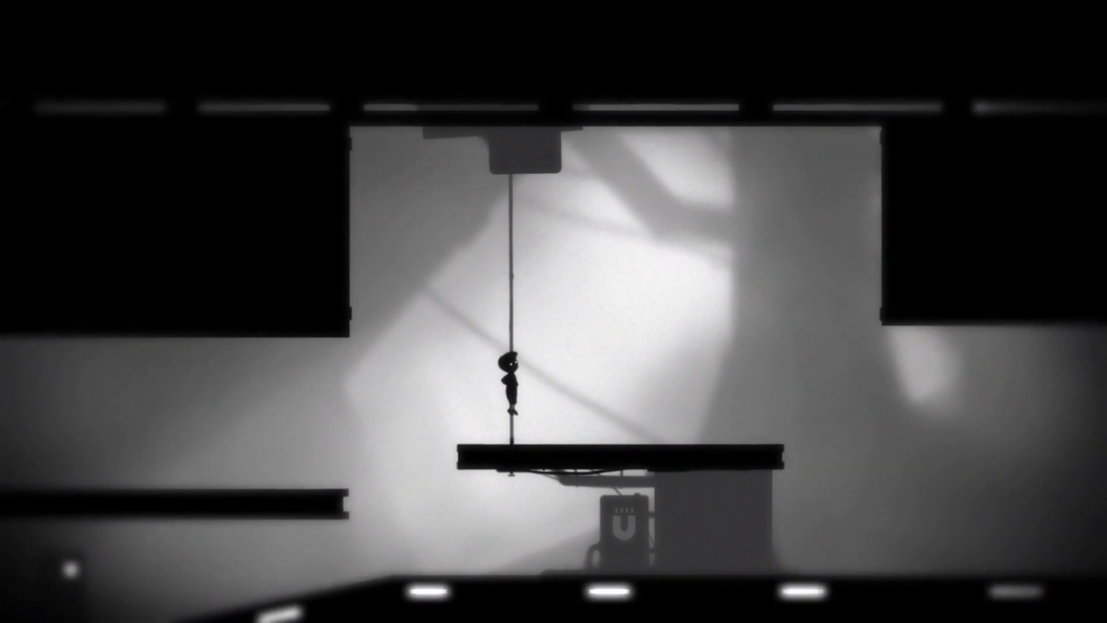
{"action": "key", "text": "Down"}
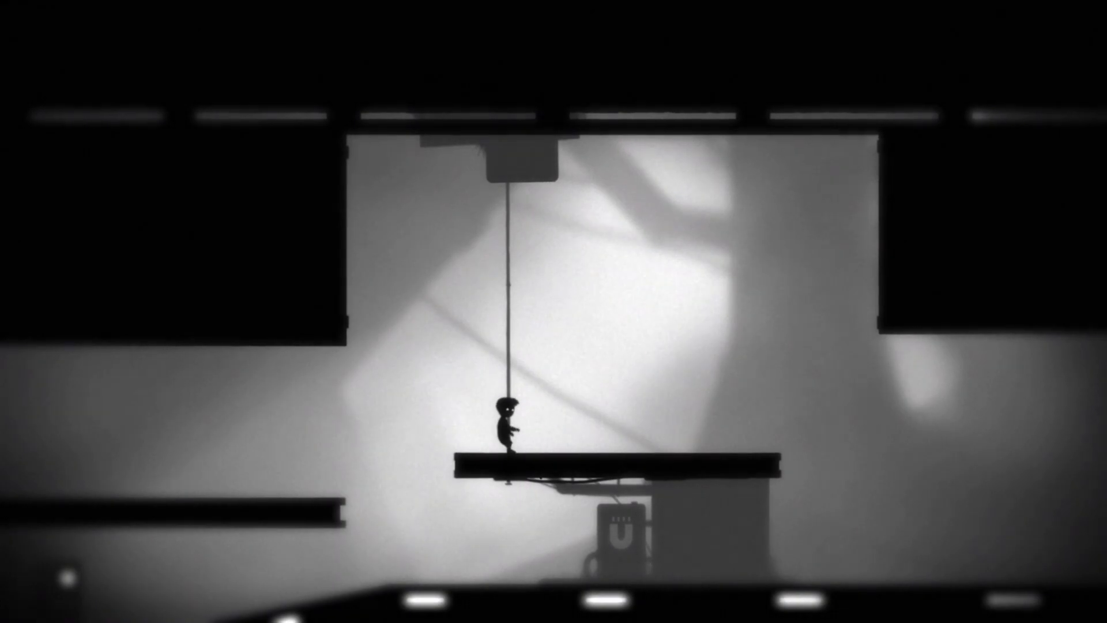
{"action": "key", "text": "Right"}
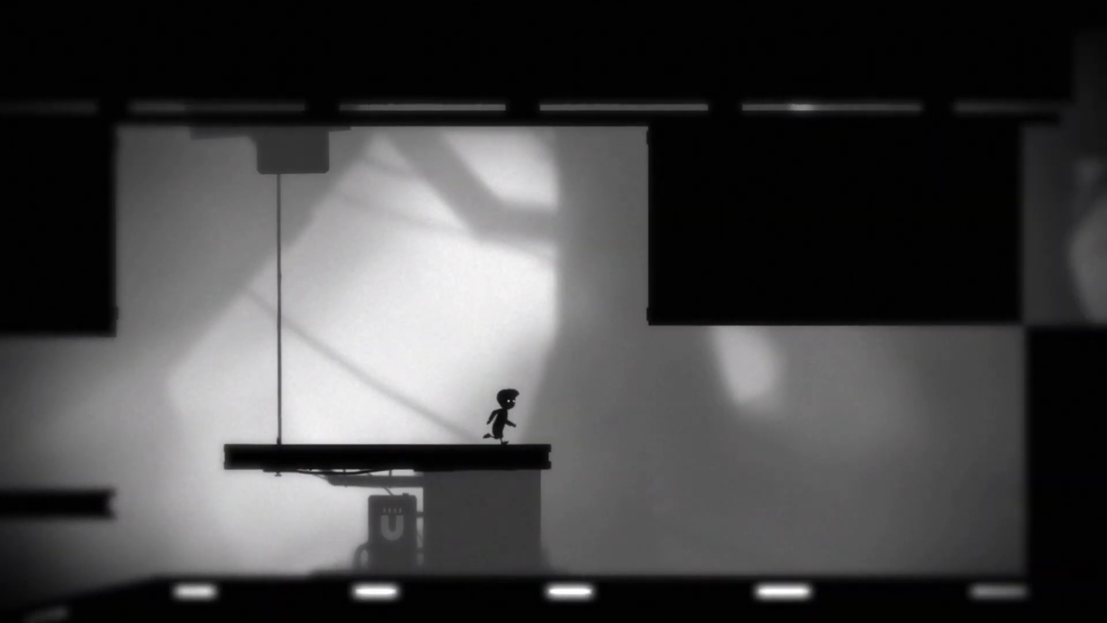
- Return left from the platform to the lit box and activate it to lower the block
{"action": "key", "text": "Left"}
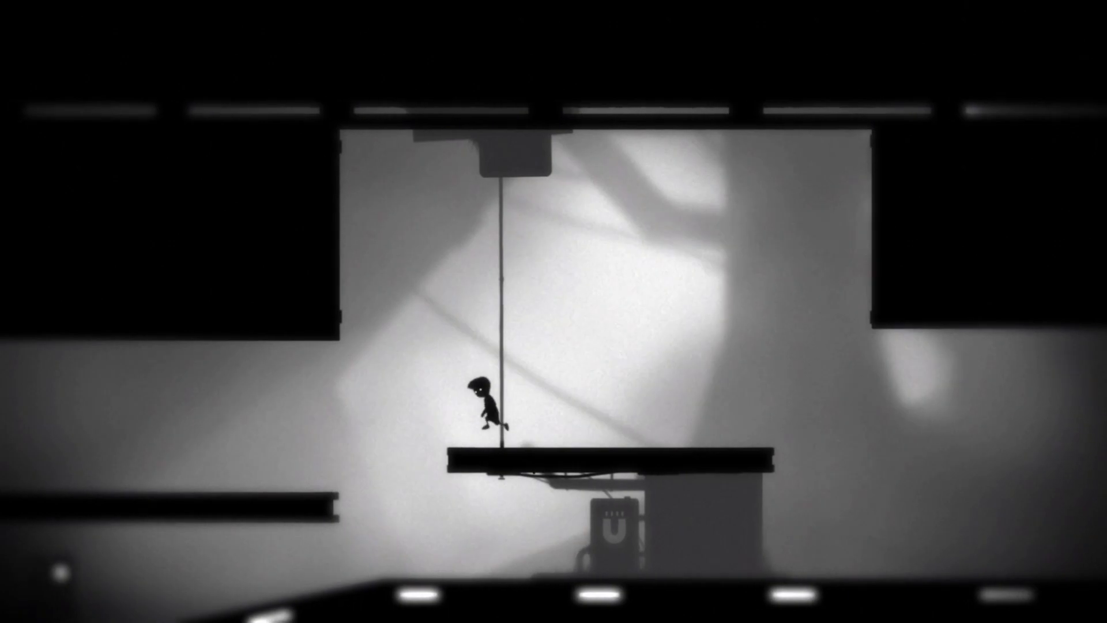
{"action": "key", "text": "Up"}
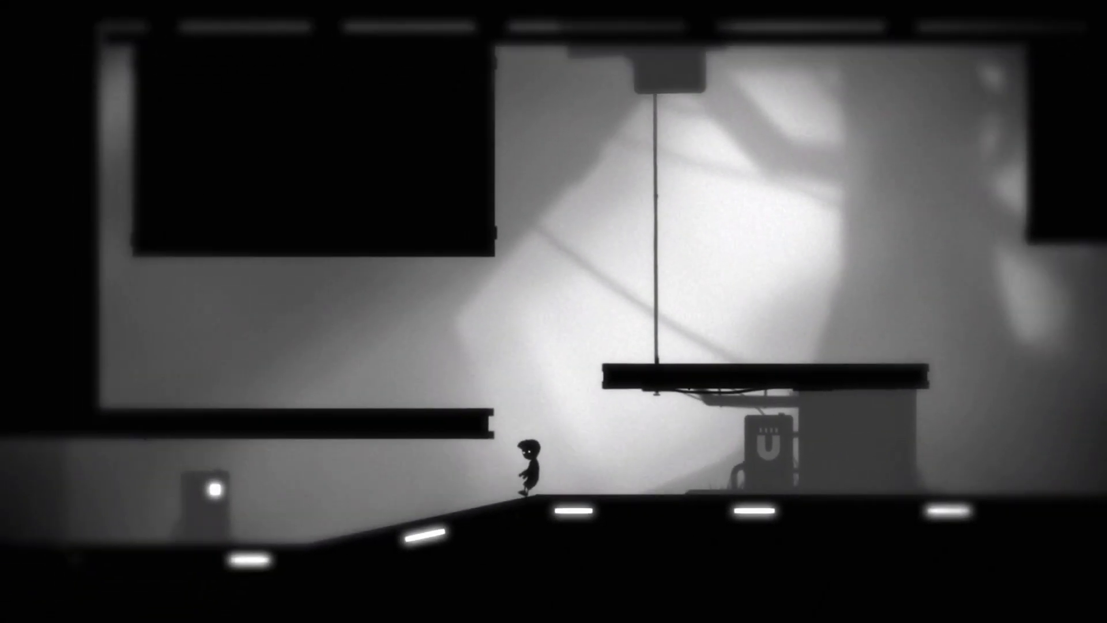
{"action": "key", "text": "Up"}
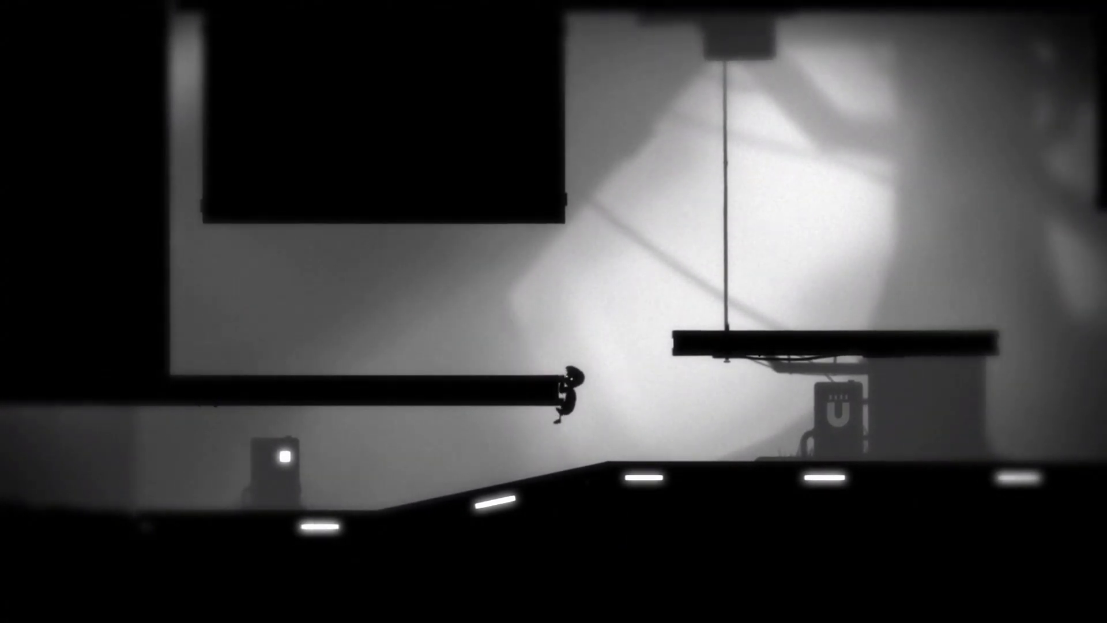
{"action": "key", "text": "Right"}
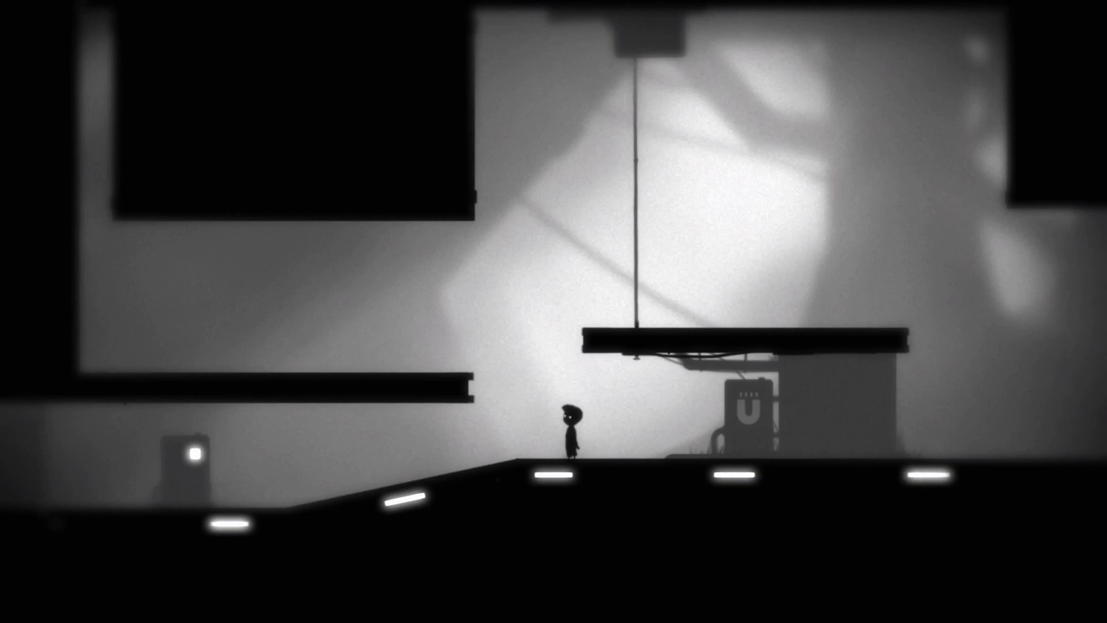
{"action": "key", "text": "Left"}
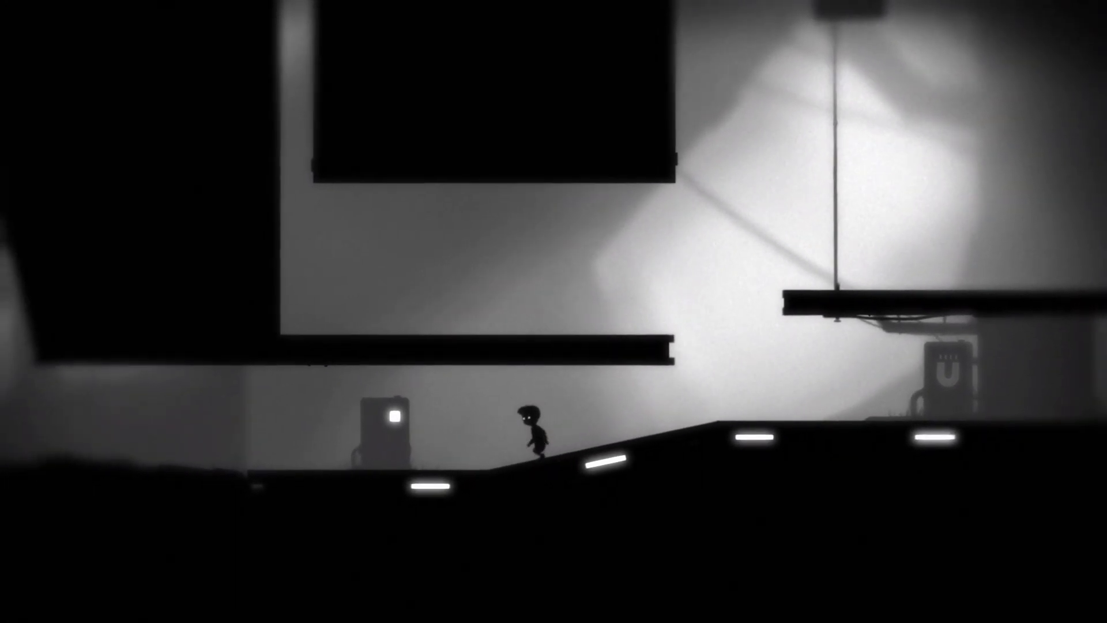
{"action": "key", "text": "Left"}
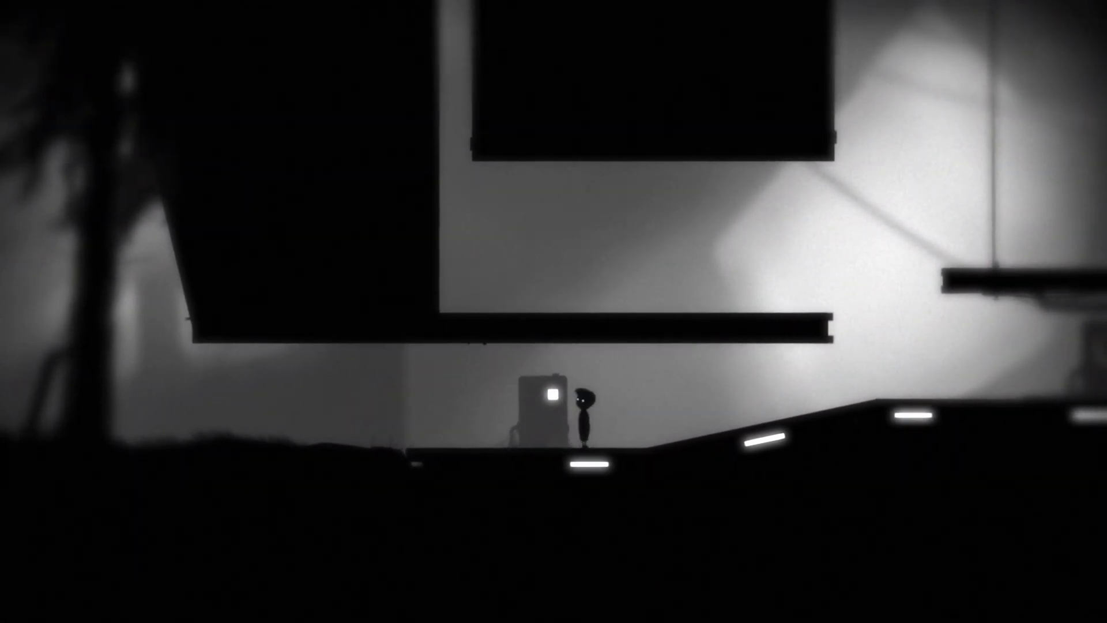
{"action": "key", "text": "Left"}
- Walk between the slope and the magnet box, jumping up to the magnet box
{"action": "key", "text": "Right"}
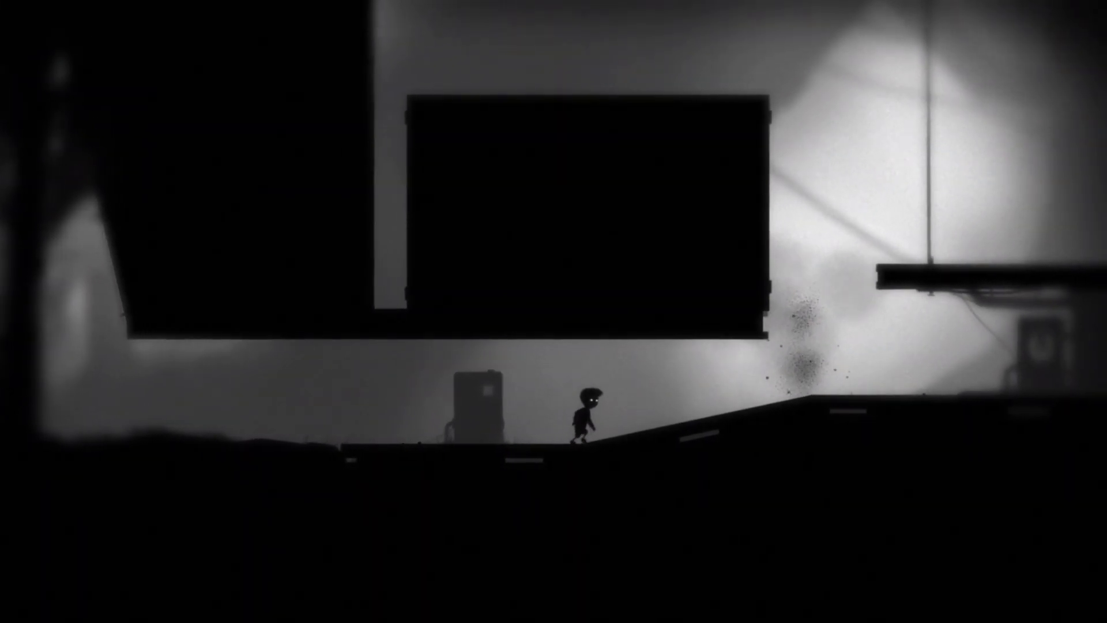
{"action": "key", "text": "Right"}
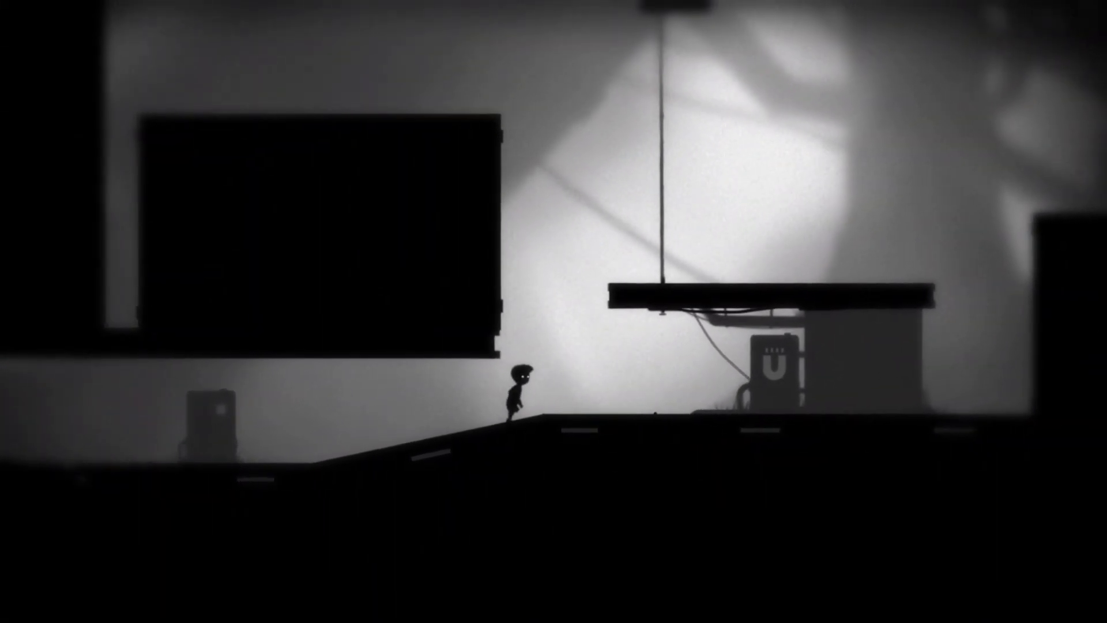
{"action": "key", "text": "Right"}
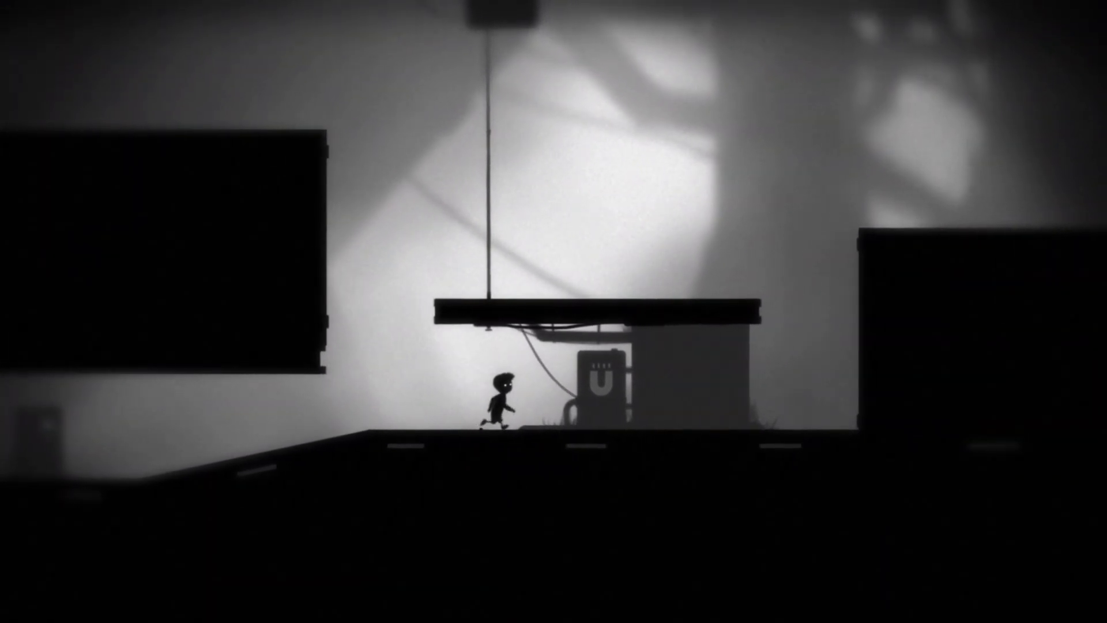
{"action": "key", "text": "Right"}
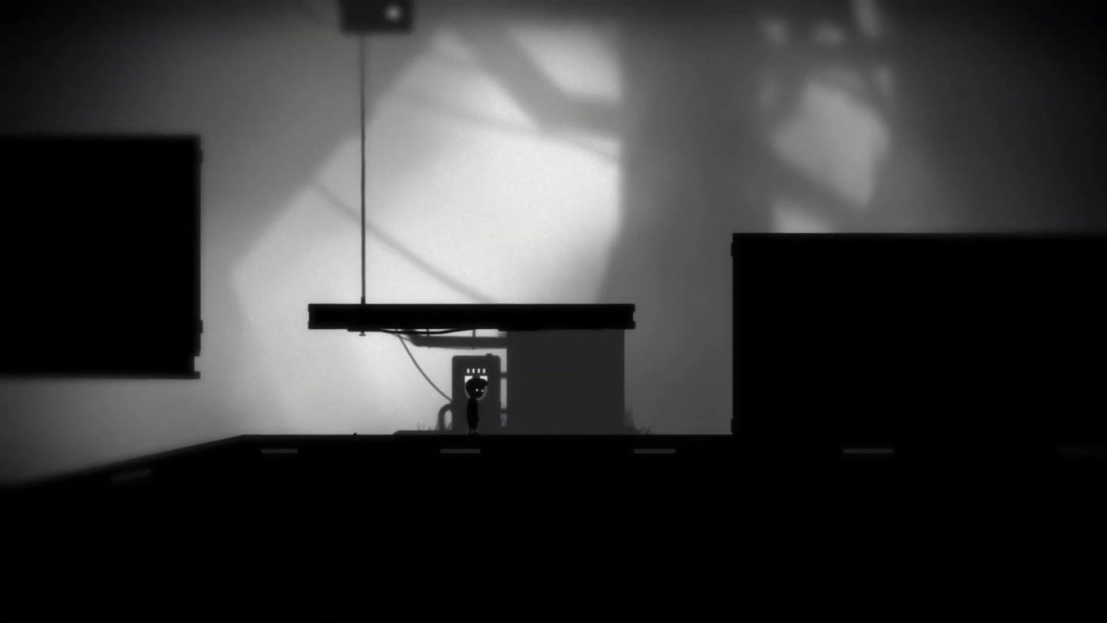
{"action": "key", "text": "Left"}
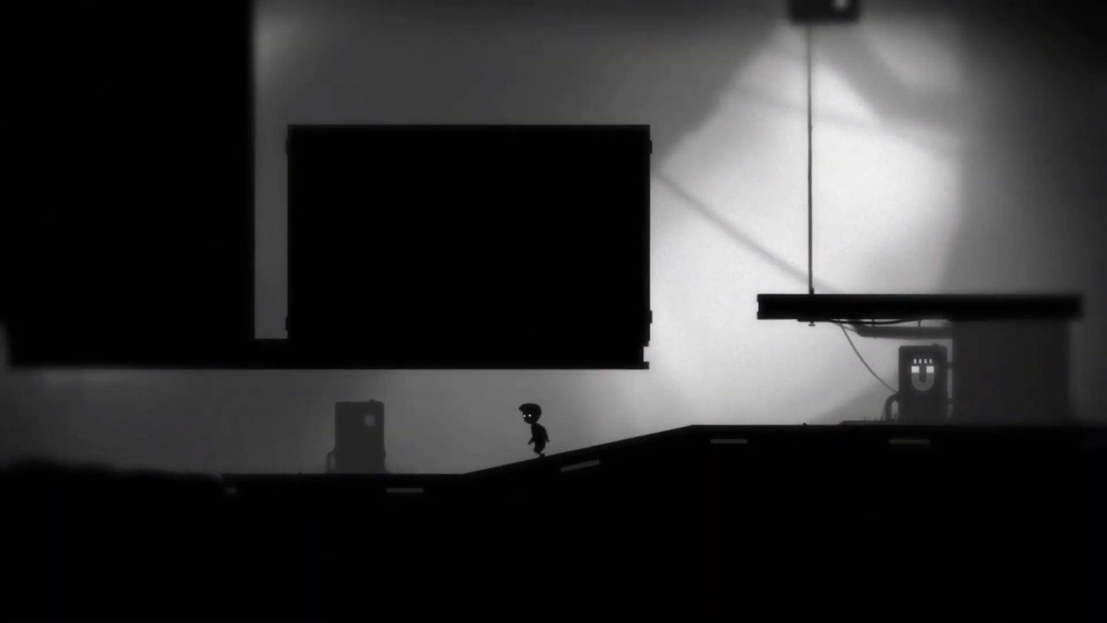
{"action": "key", "text": "Left"}
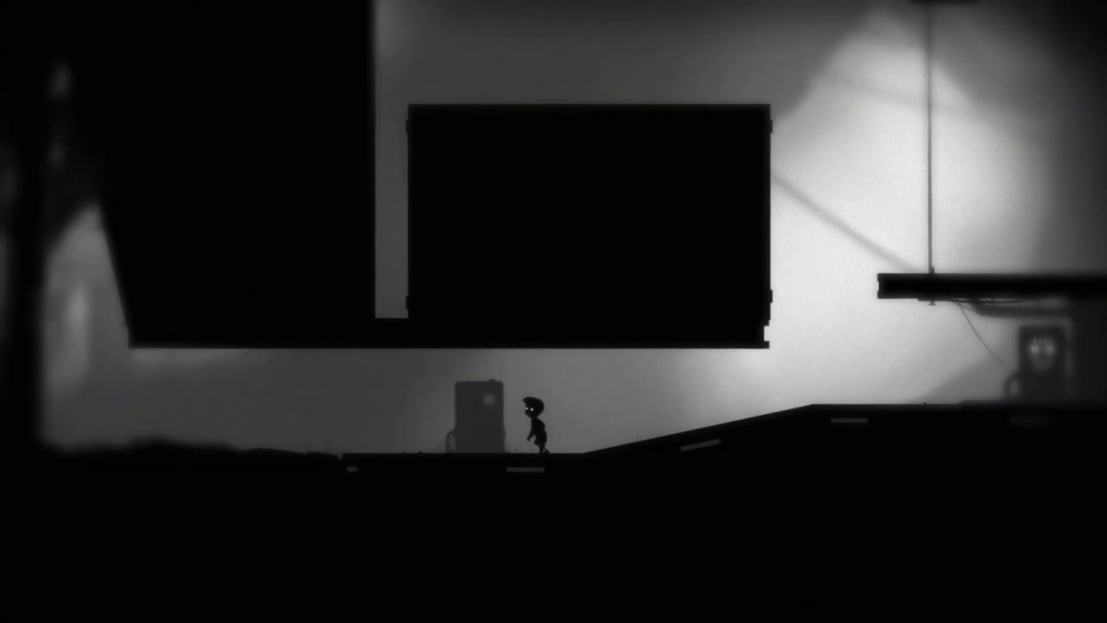
{"action": "key", "text": "Left"}
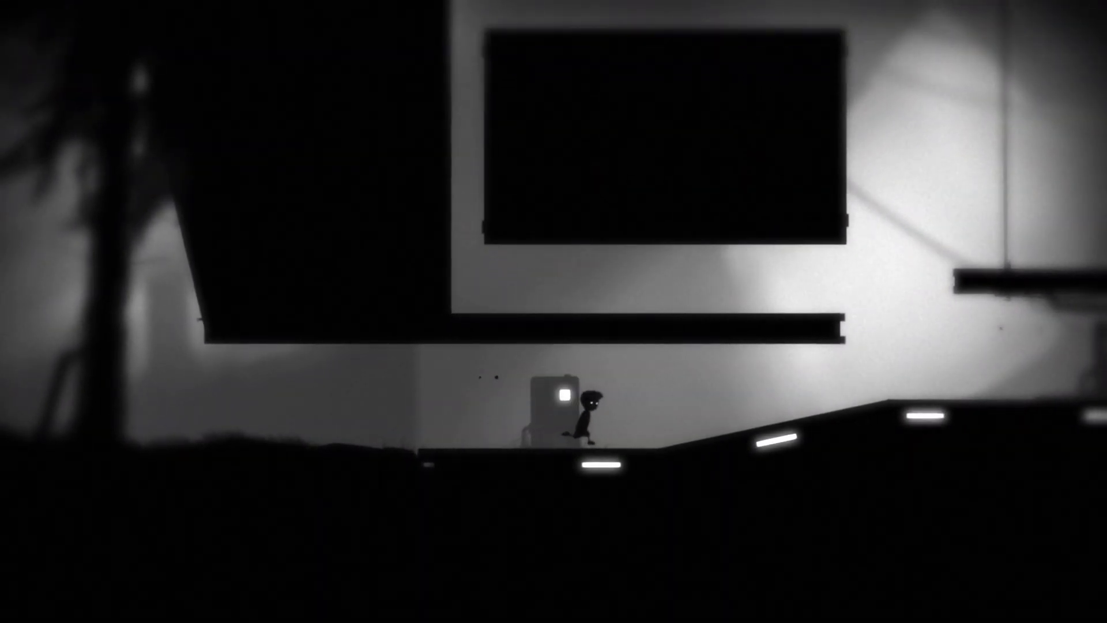
{"action": "key", "text": "Right"}
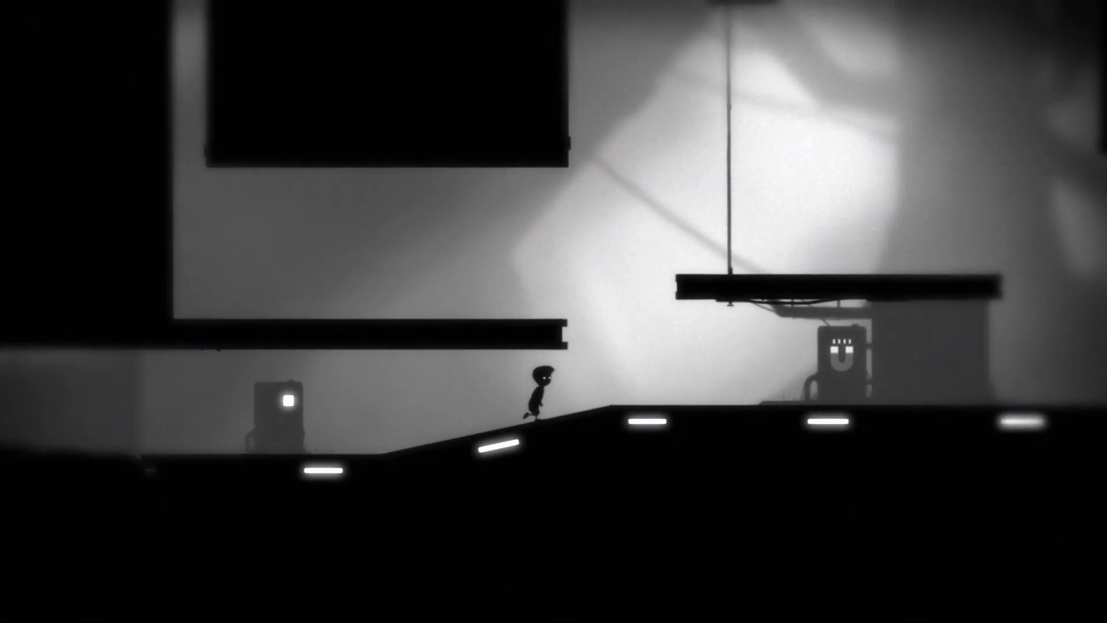
{"action": "key", "text": "Right"}
{"action": "key", "text": "Up"}
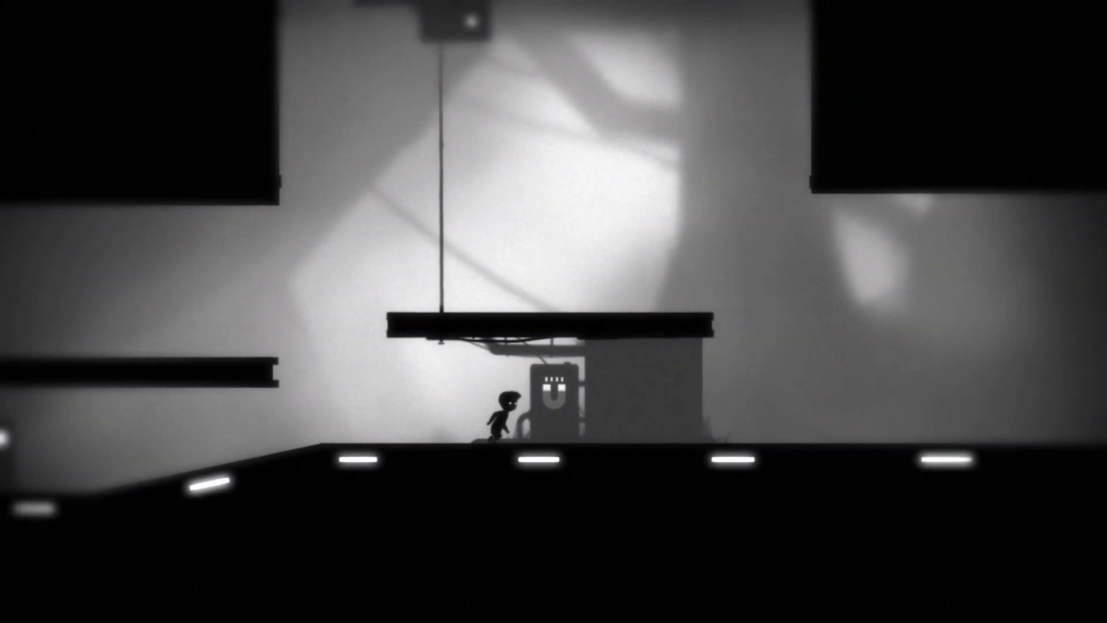
{"action": "key", "text": "Right"}
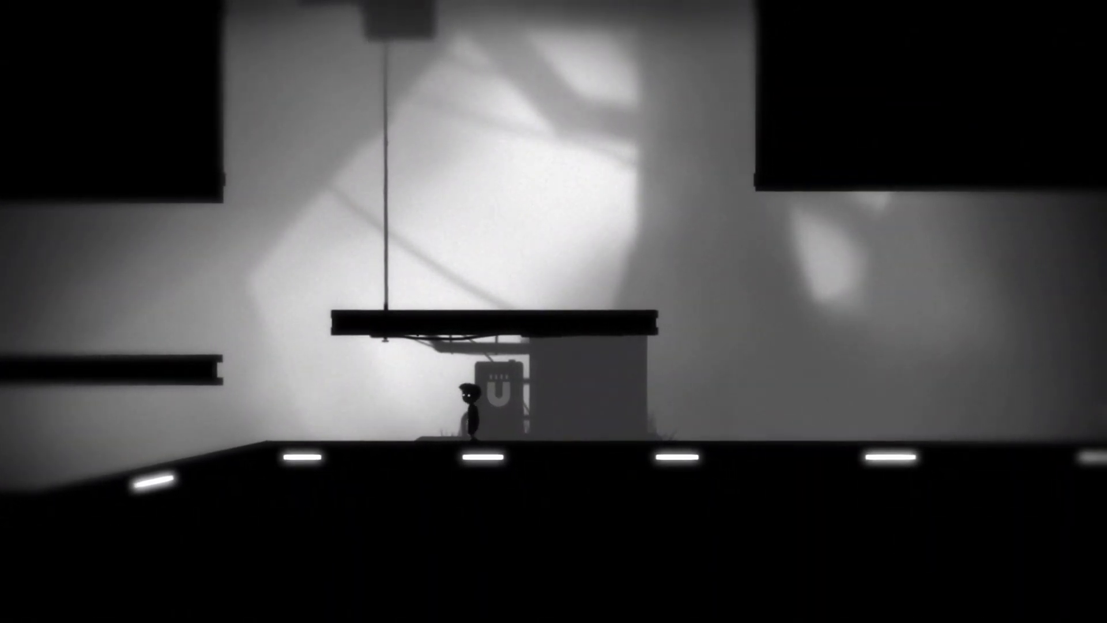
- Run left down to the box, back up the slope, and down again
{"action": "key", "text": "Left"}
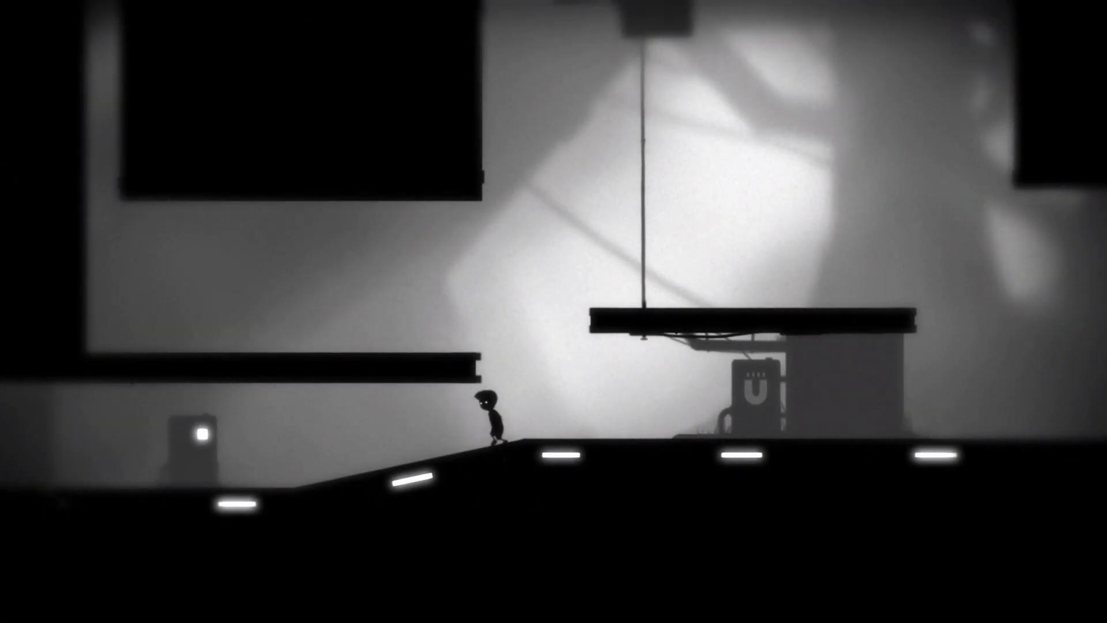
{"action": "key", "text": "Left"}
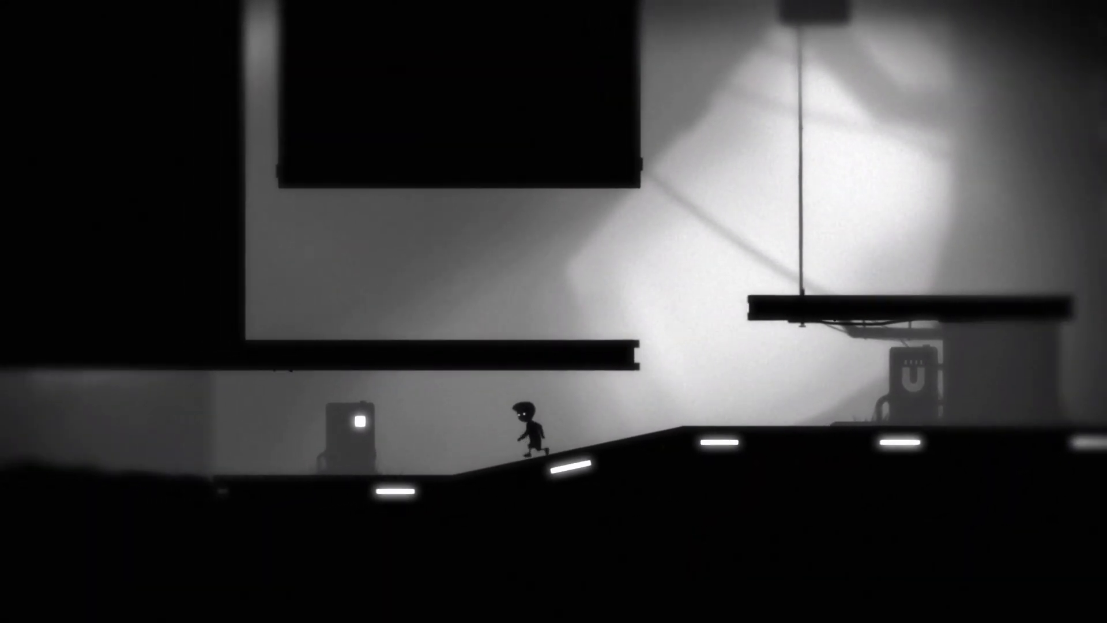
{"action": "key", "text": "Right"}
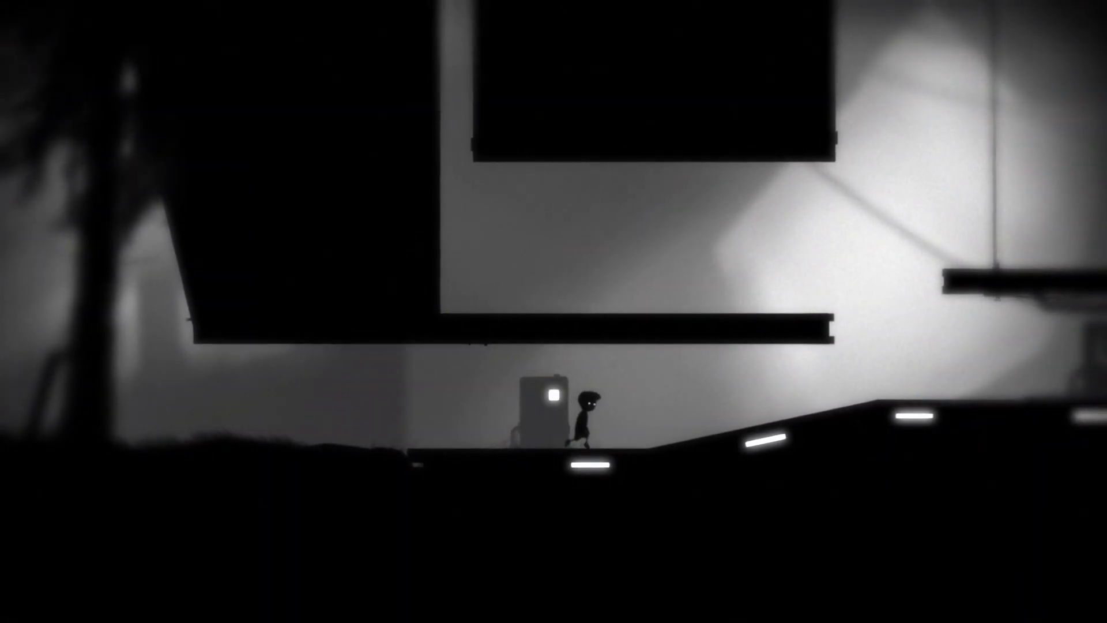
{"action": "key", "text": "Right"}
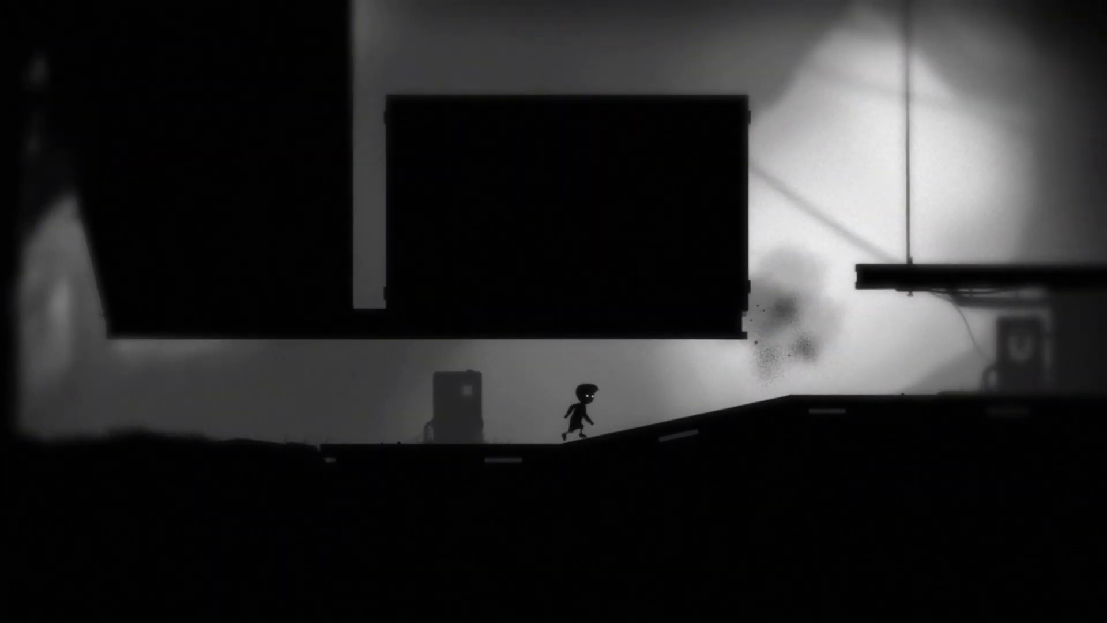
{"action": "key", "text": "Right"}
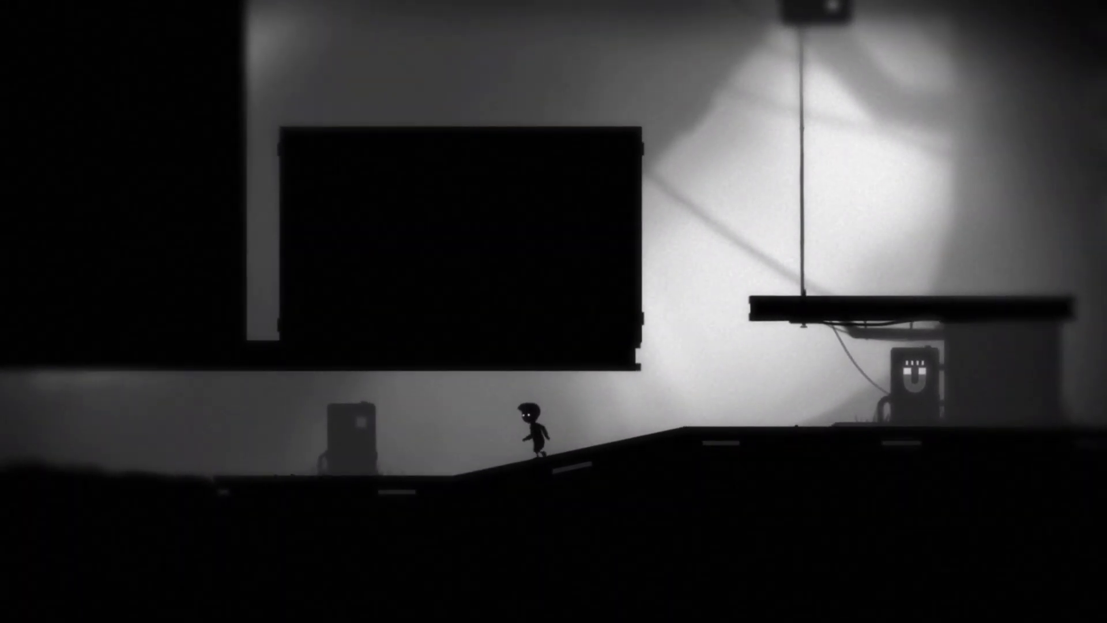
{"action": "key", "text": "Left"}
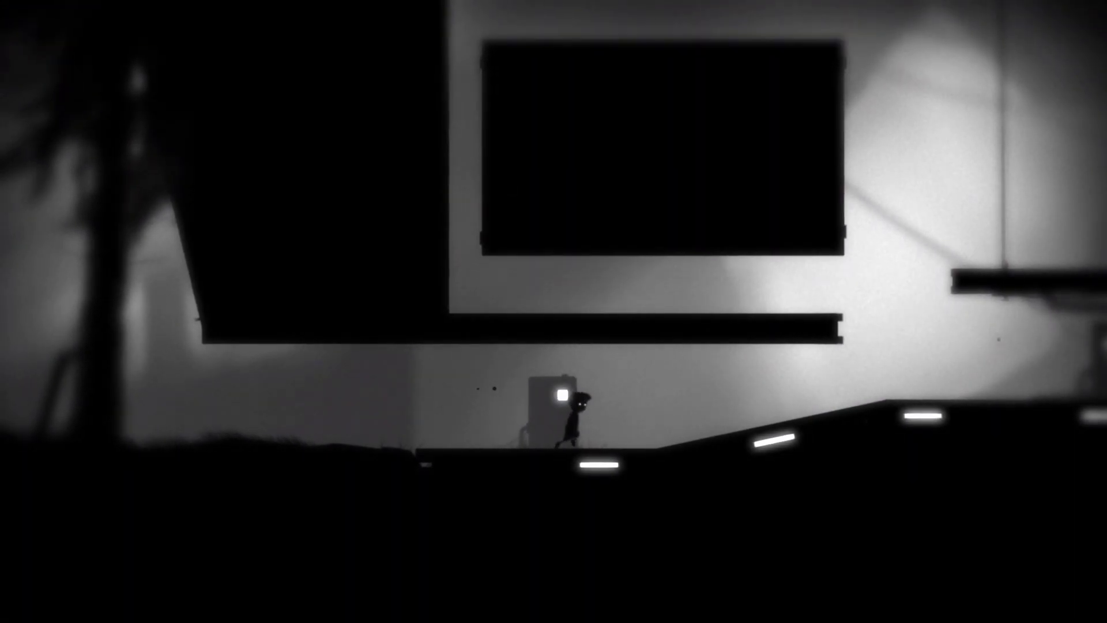
- Run past the magnet box, then reposition the boy back beside it
{"action": "key", "text": "Right"}
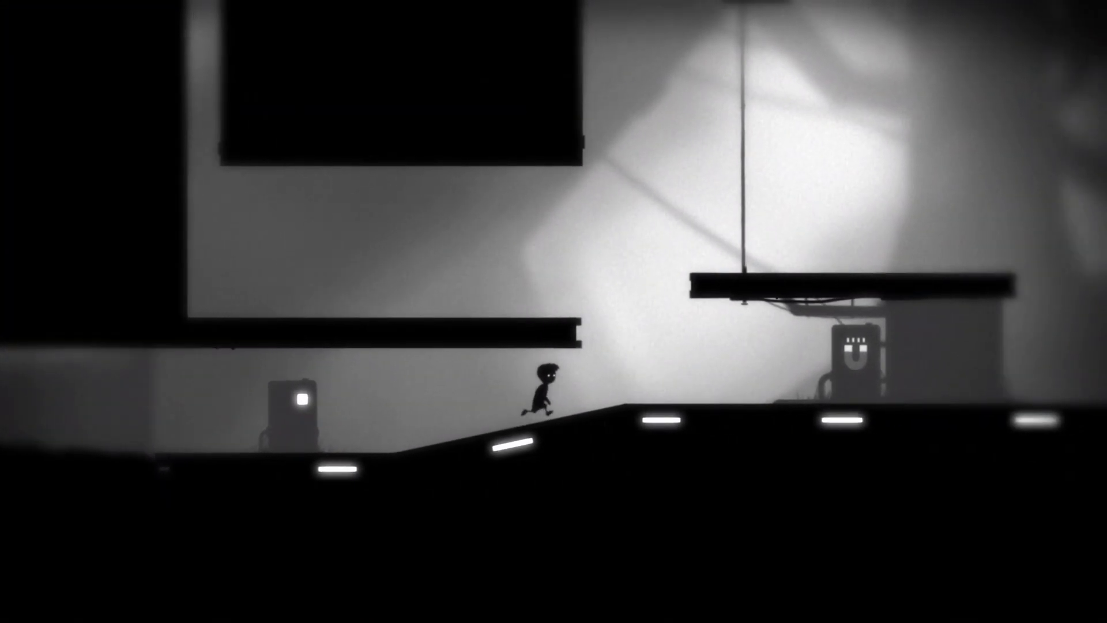
{"action": "key", "text": "Right"}
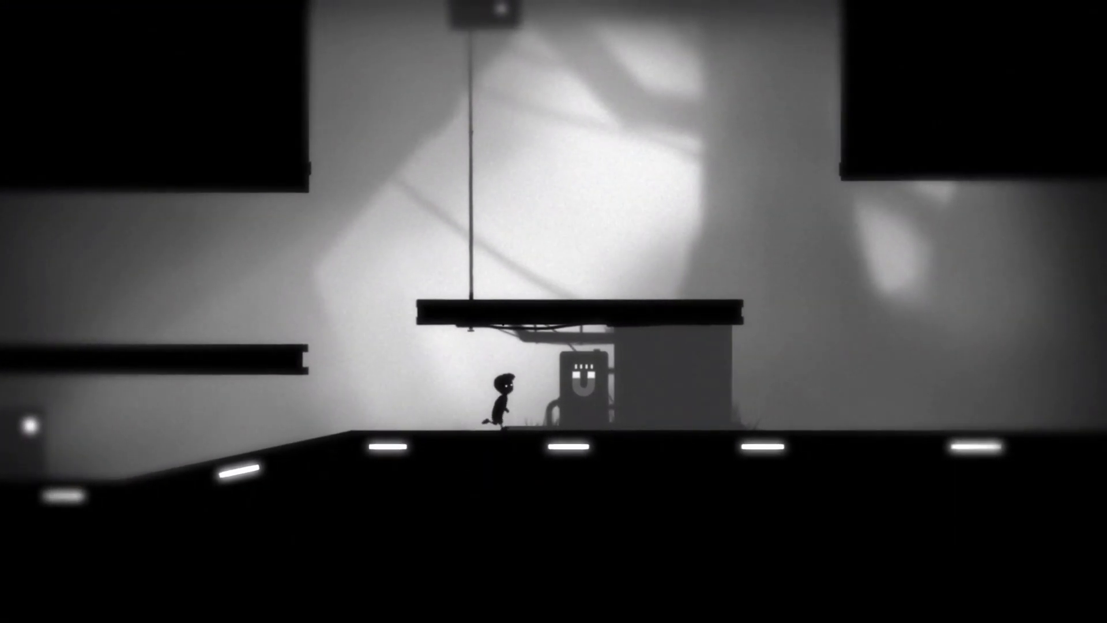
{"action": "key", "text": "Right"}
{"action": "key", "text": "Left"}
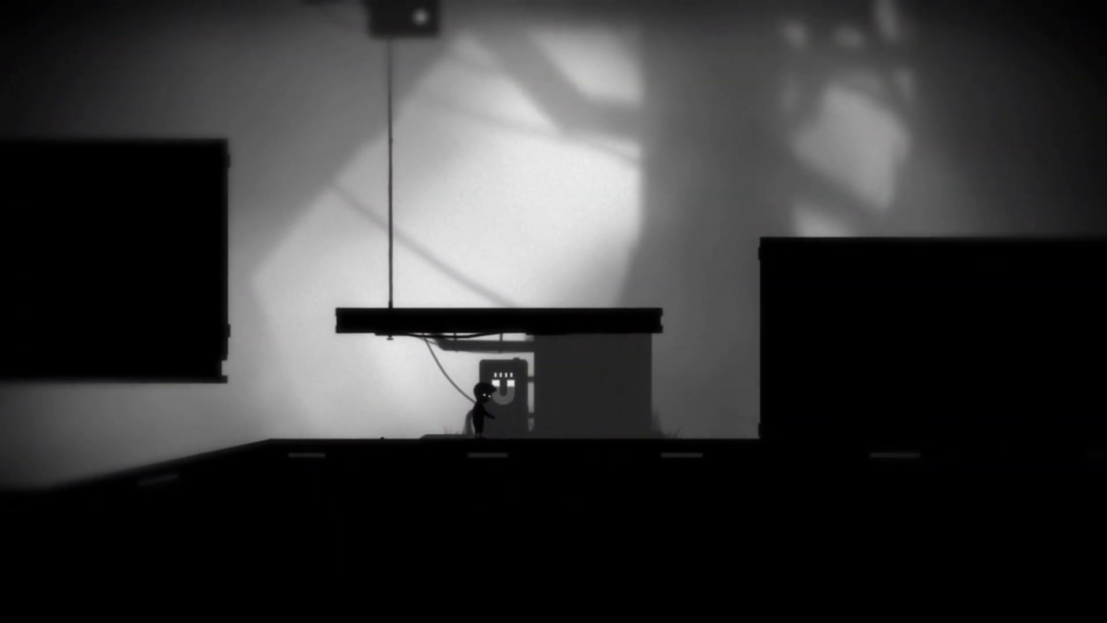
{"action": "key", "text": "Left"}
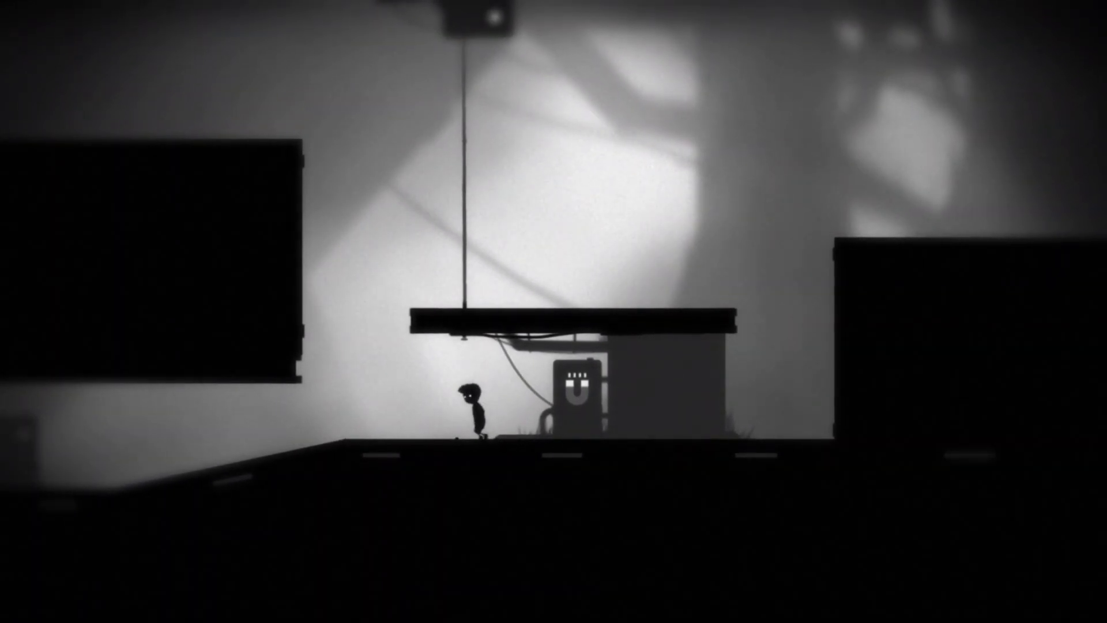
{"action": "key", "text": "Right"}
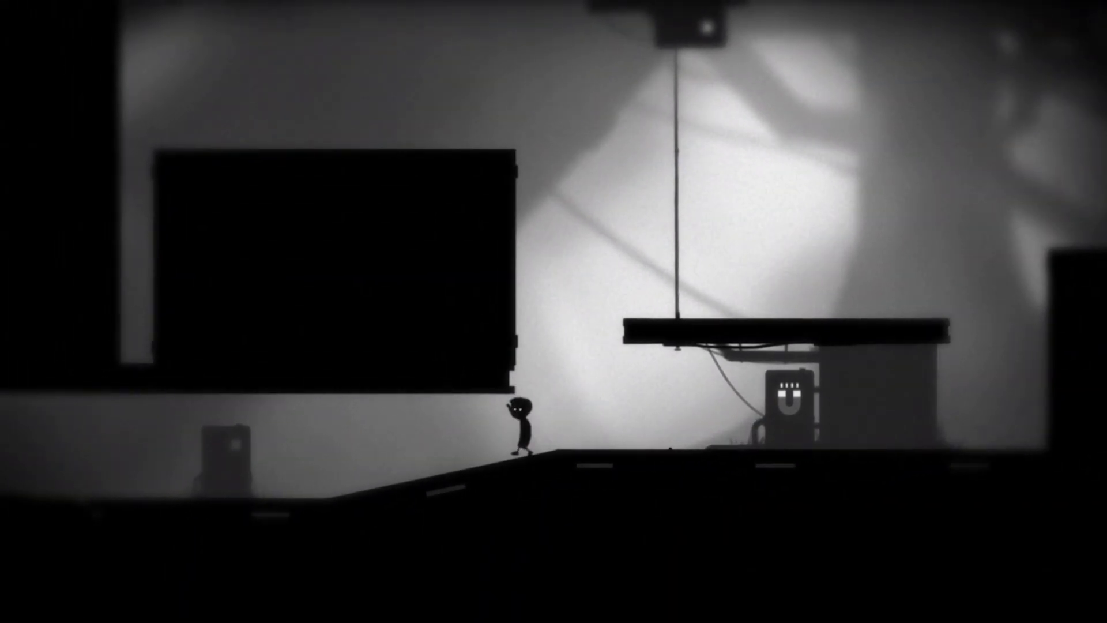
- Visit the lit box, then climb the upper ledge and cross onto the hanging platform
{"action": "key", "text": "Left"}
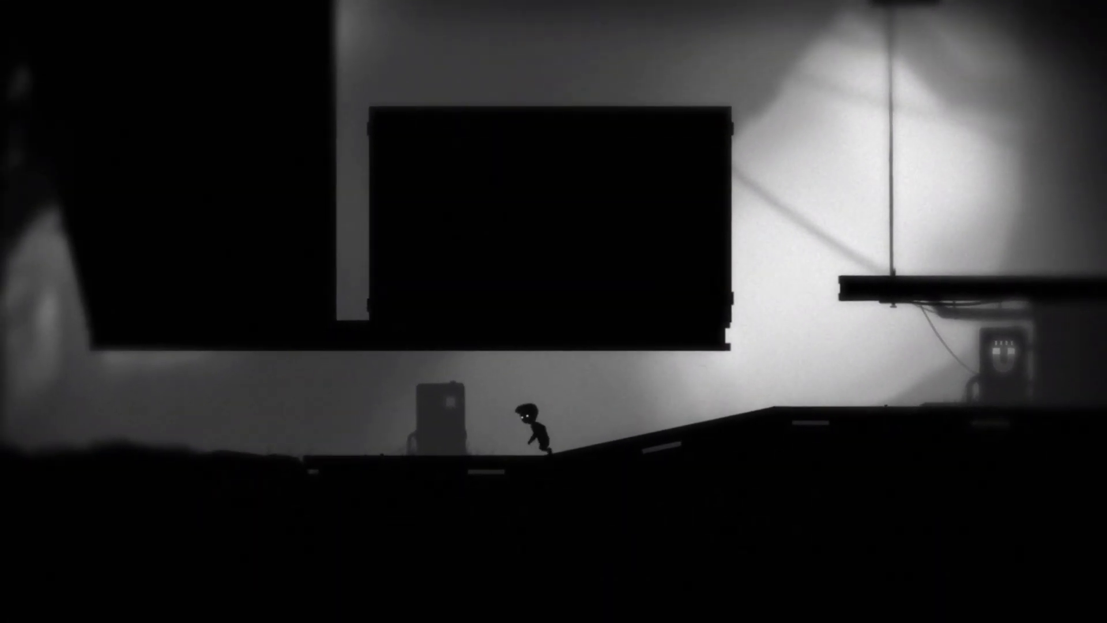
{"action": "key", "text": "Left"}
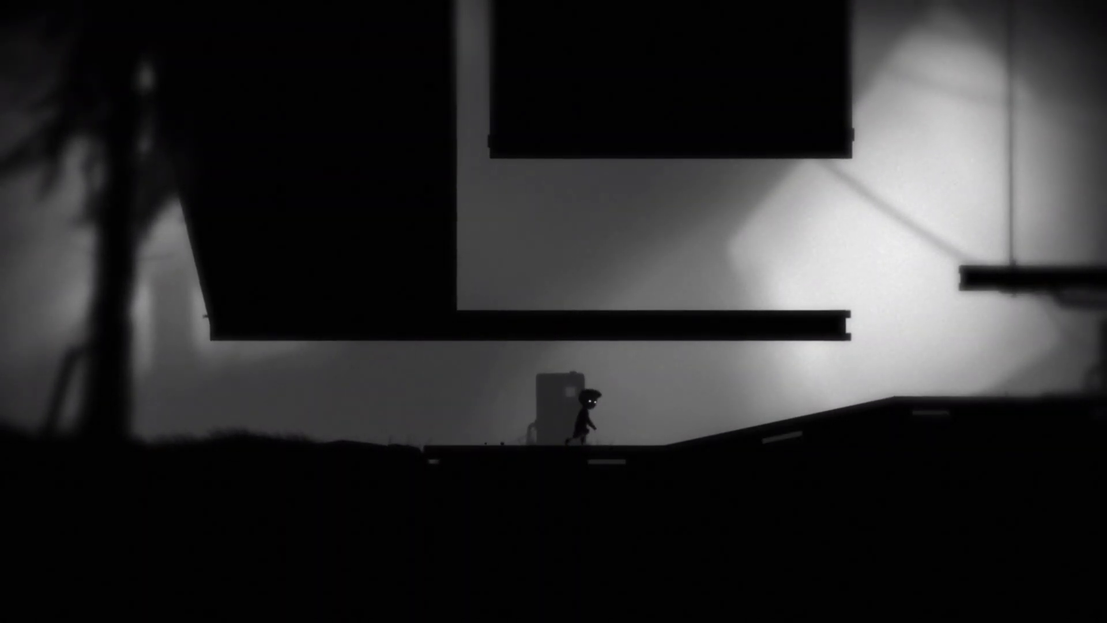
{"action": "key", "text": "Right"}
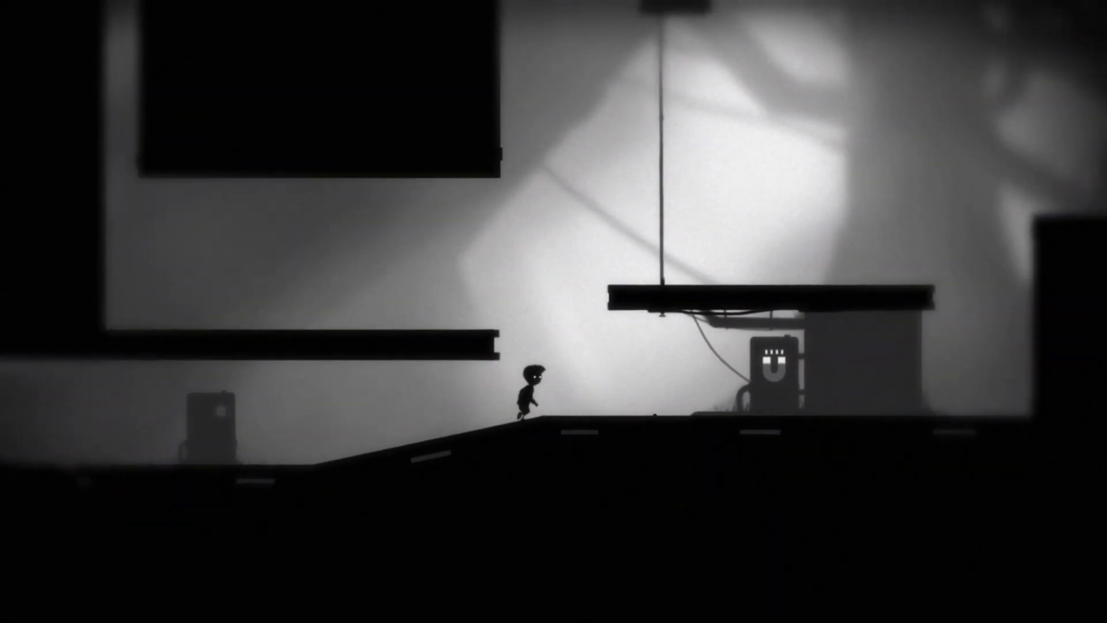
{"action": "key", "text": "Up"}
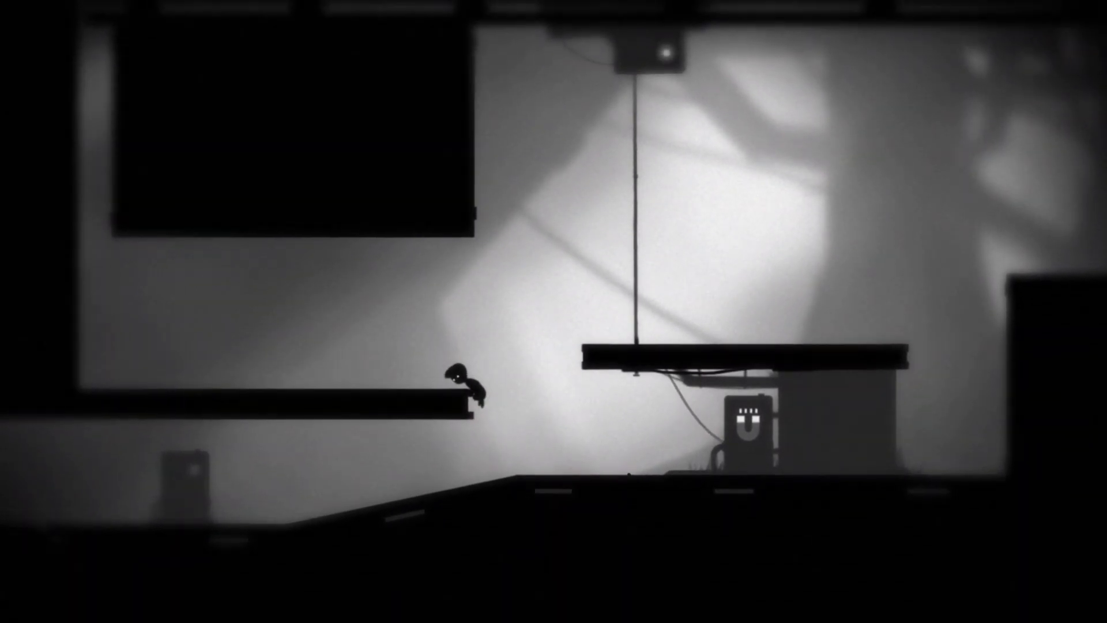
{"action": "key", "text": "Right"}
{"action": "key", "text": "Up"}
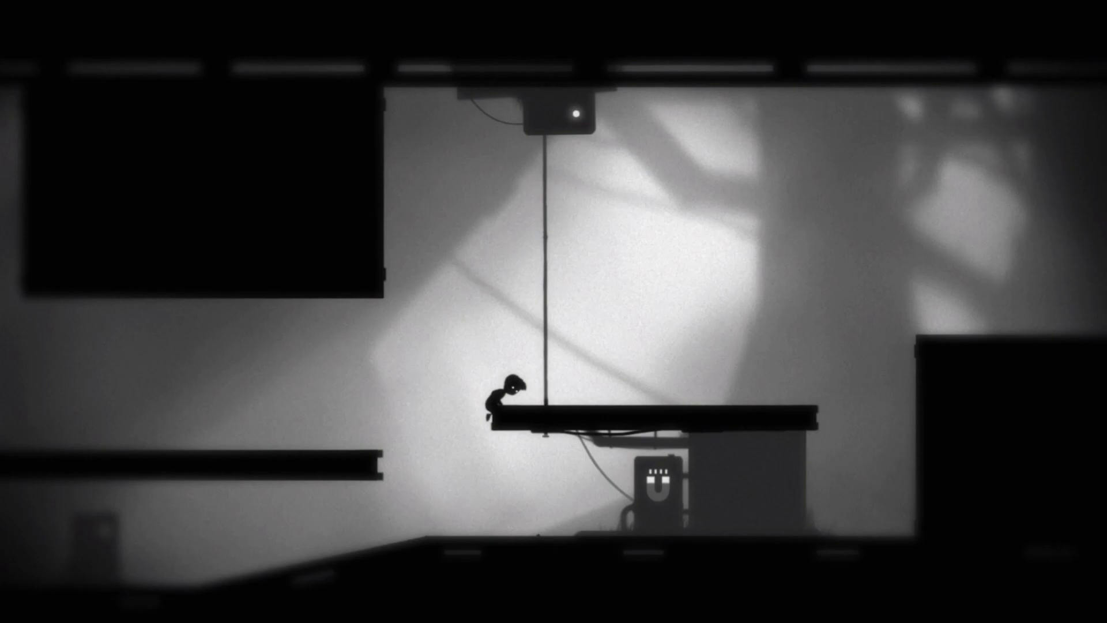
{"action": "key", "text": "Right"}
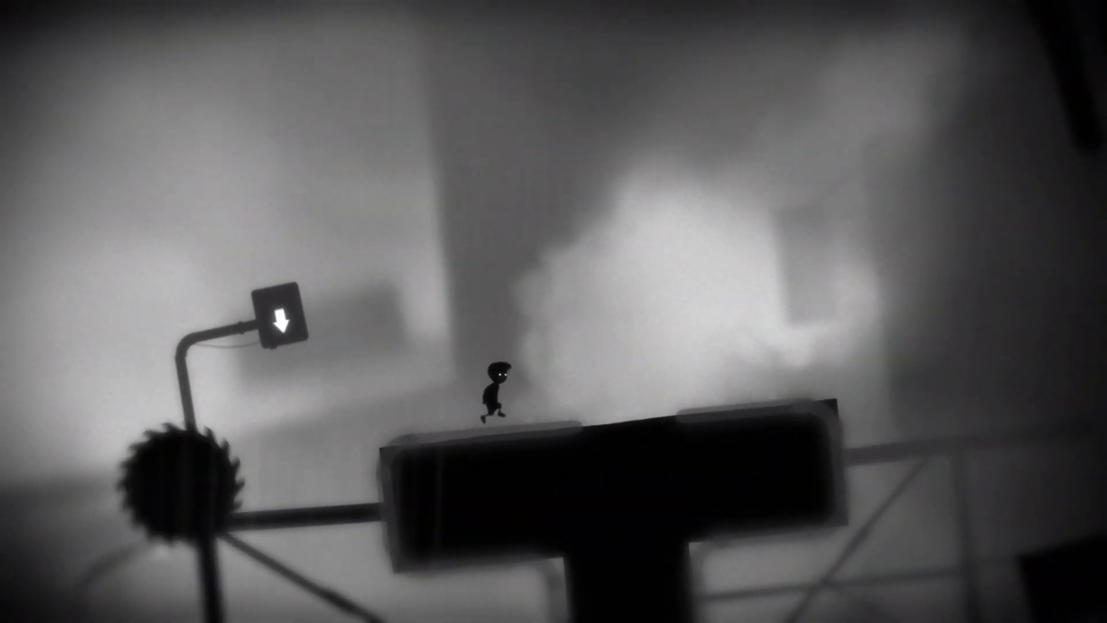
- Run the boy along the glowing T sign and onto the beam toward the pipe
{"action": "key", "text": "Right"}
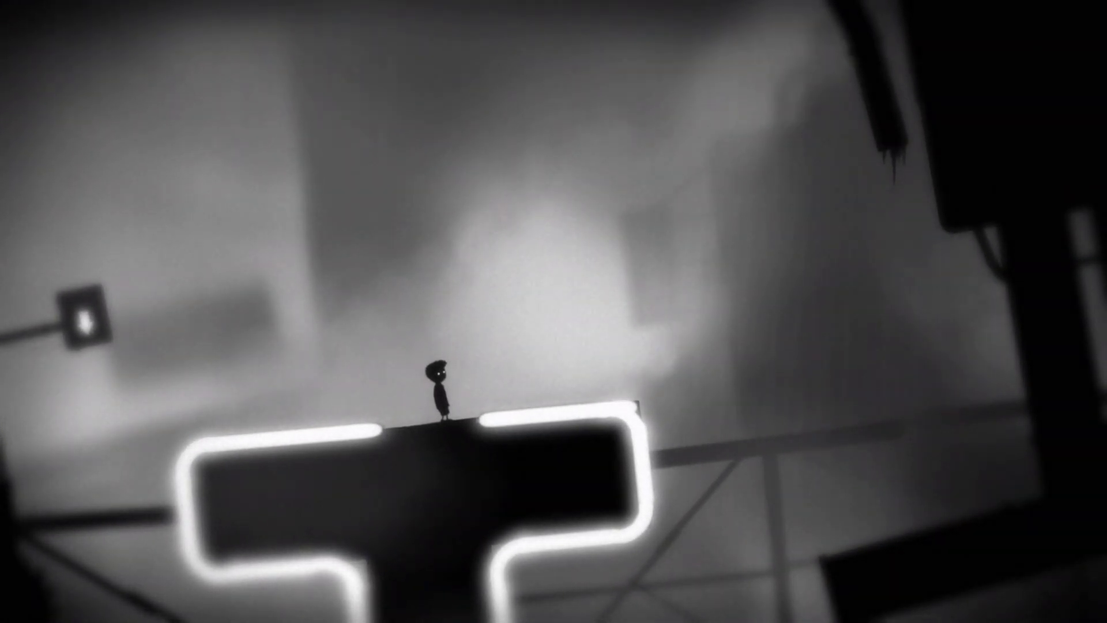
{"action": "key", "text": "Right"}
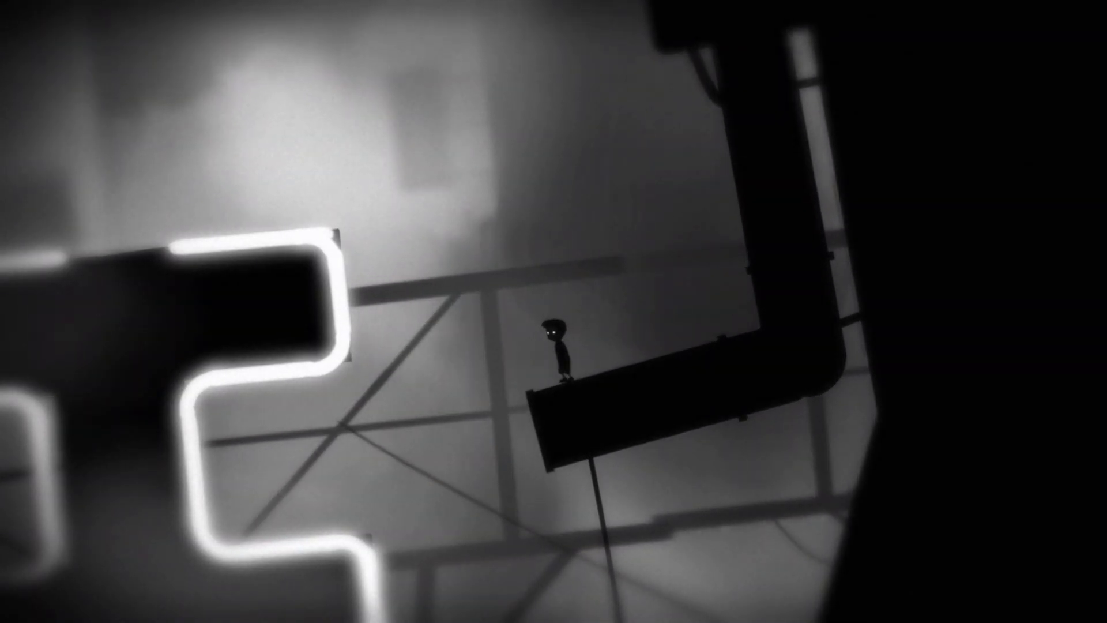
- Jump from the pipe to the I sign, slide down the rope, and walk off the ledge
{"action": "key", "text": "Left"}
{"action": "key", "text": "Up"}
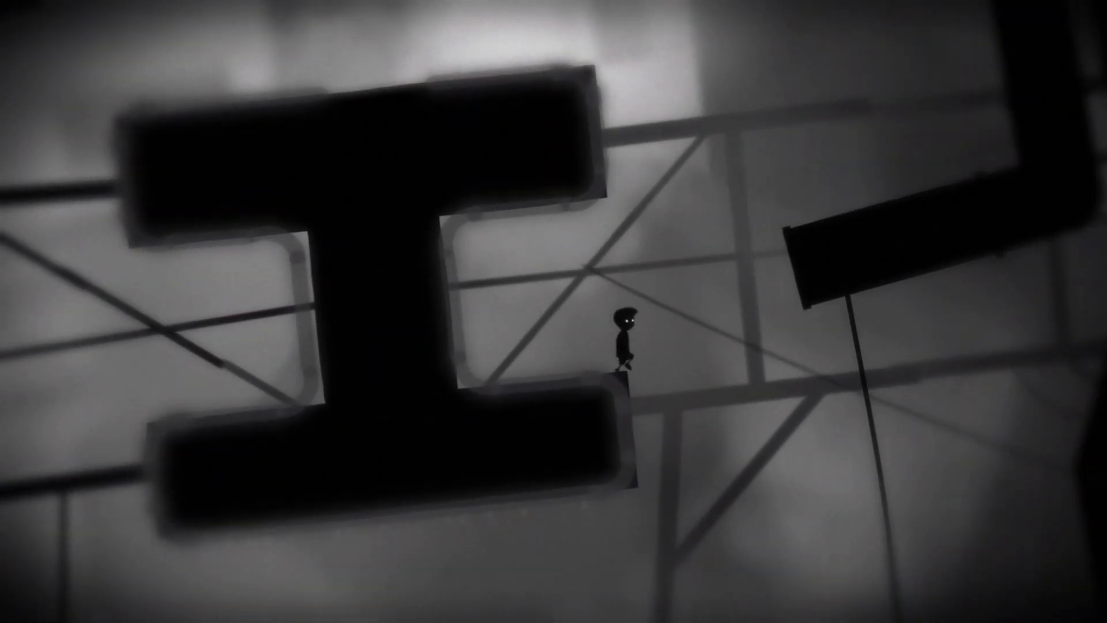
{"action": "key", "text": "Right"}
{"action": "key", "text": "Up"}
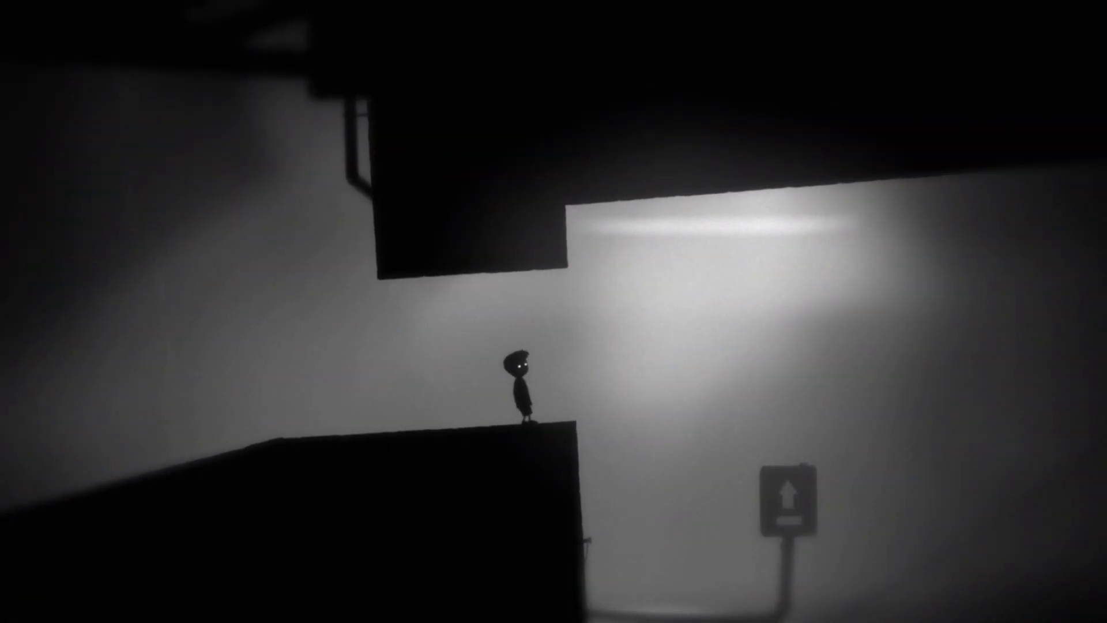
{"action": "key", "text": "Right"}
- Jump the gap, pull the dark block along the ceiling, and cross the ceiling gap
{"action": "key", "text": "Up"}
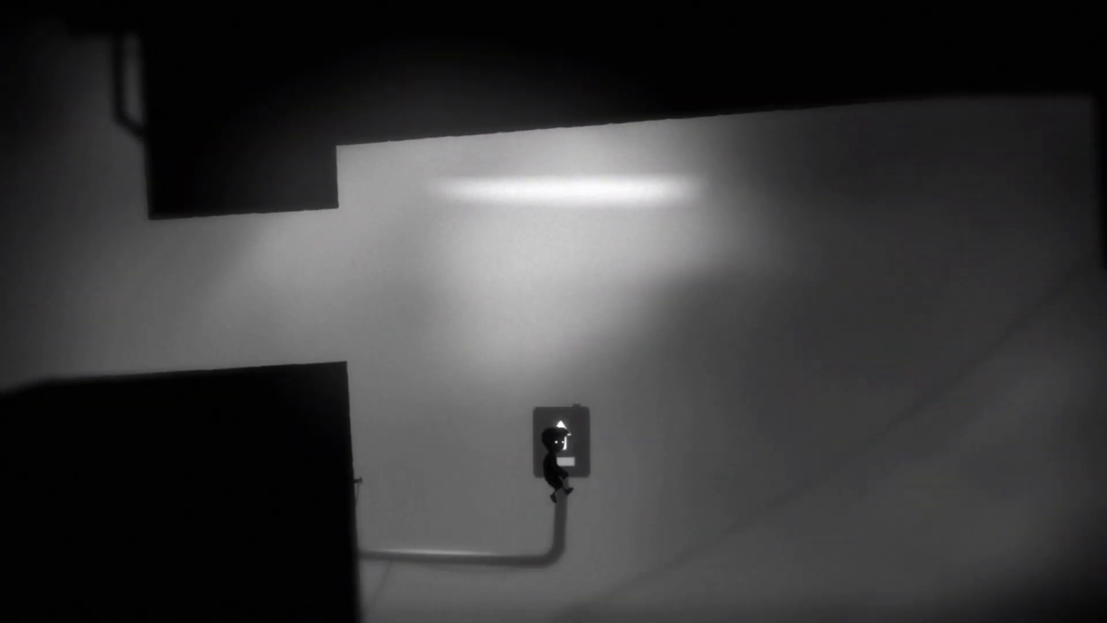
{"action": "key", "text": "Right"}
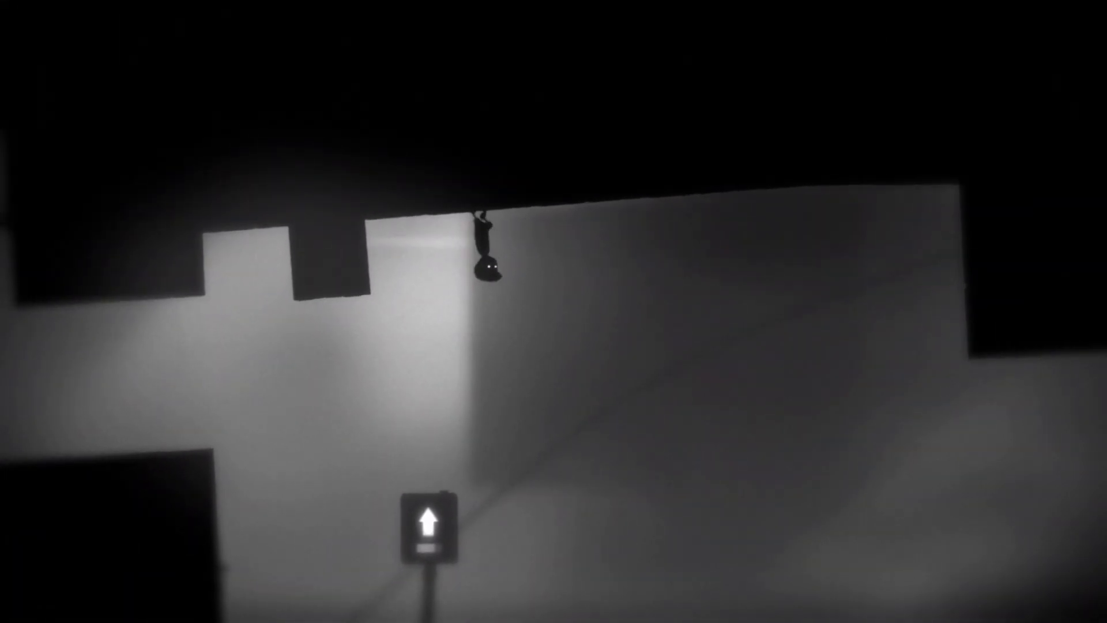
{"action": "key", "text": "Left"}
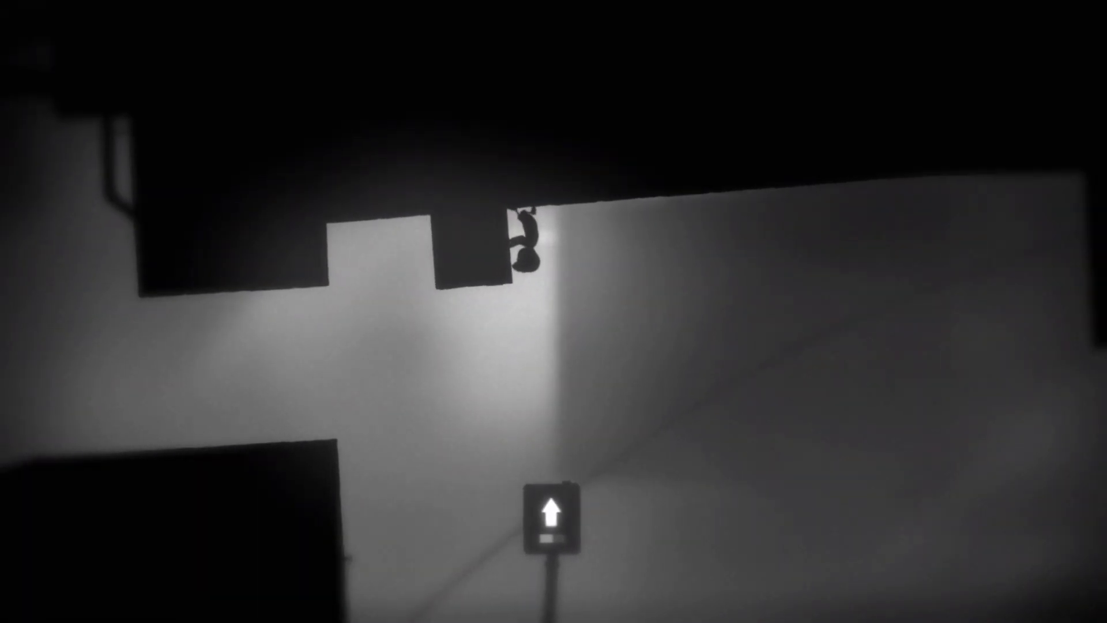
{"action": "key", "text": "Right"}
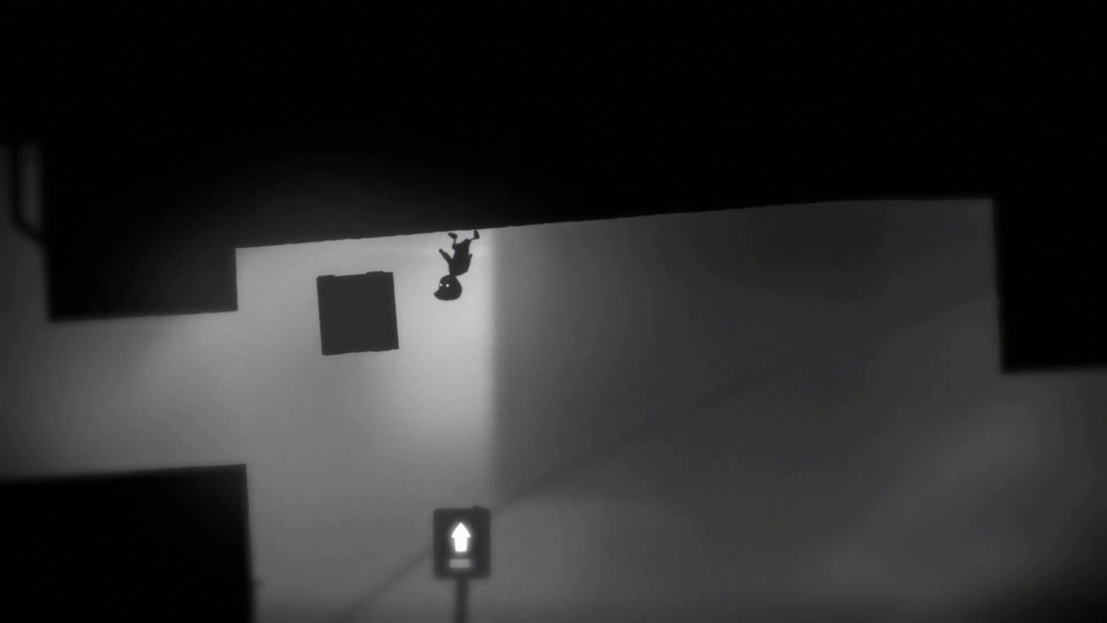
{"action": "key", "text": "Left"}
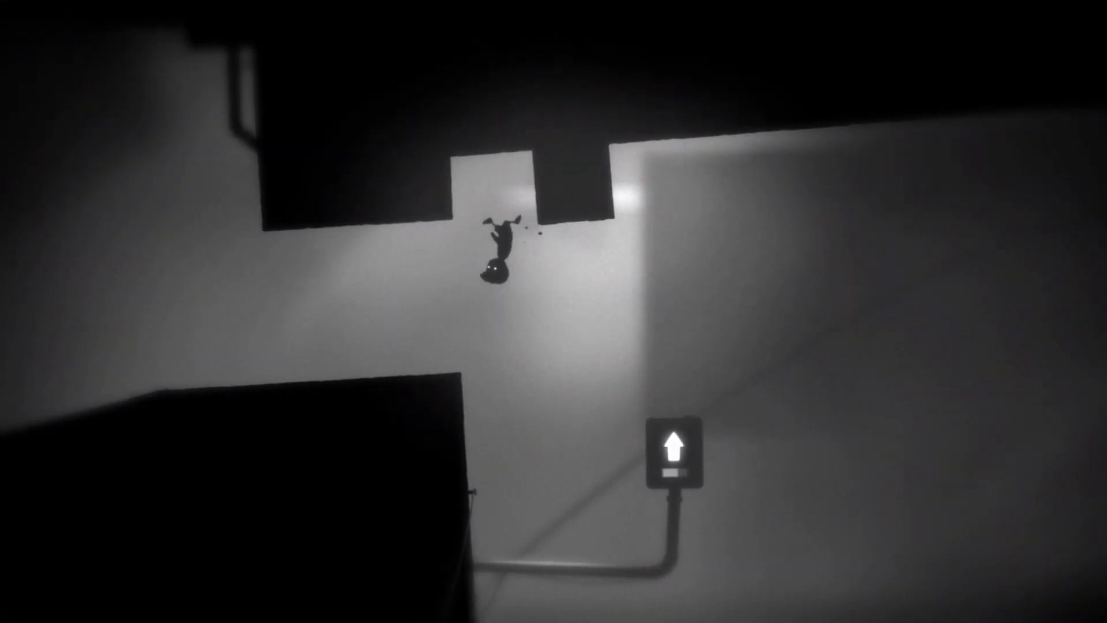
{"action": "key", "text": "Left"}
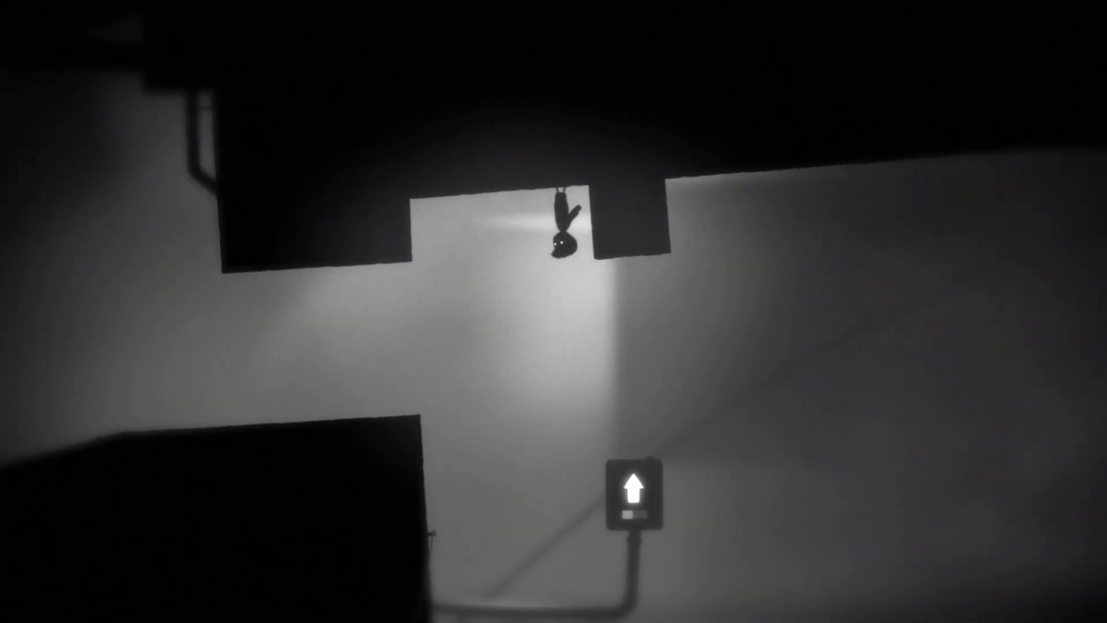
{"action": "key", "text": "Left"}
{"action": "key", "text": "Left"}
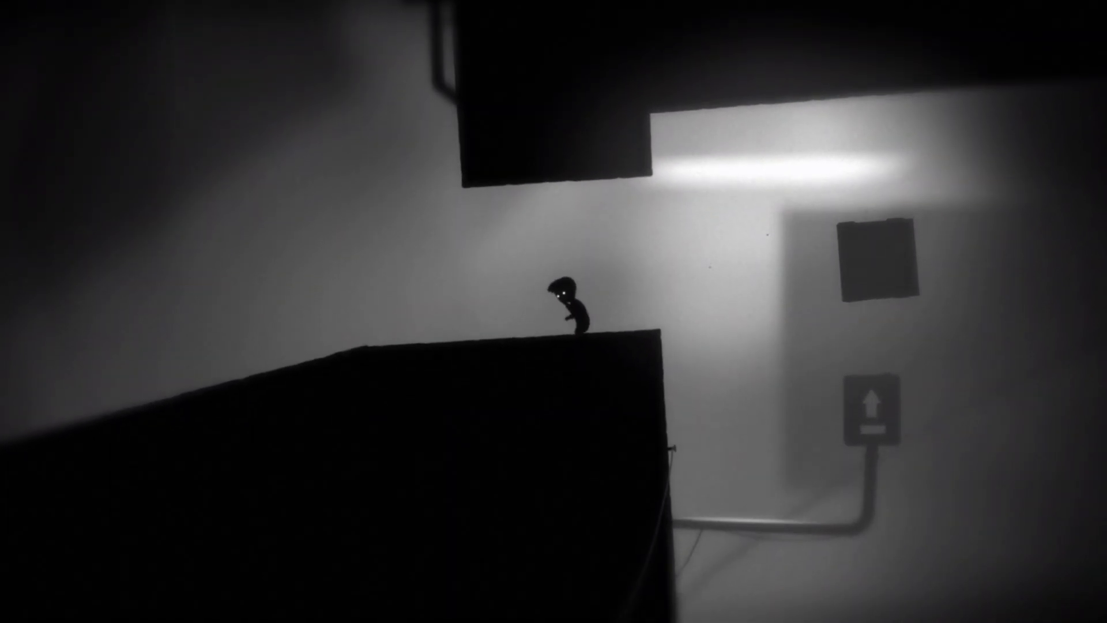
{"action": "key", "text": "Right"}
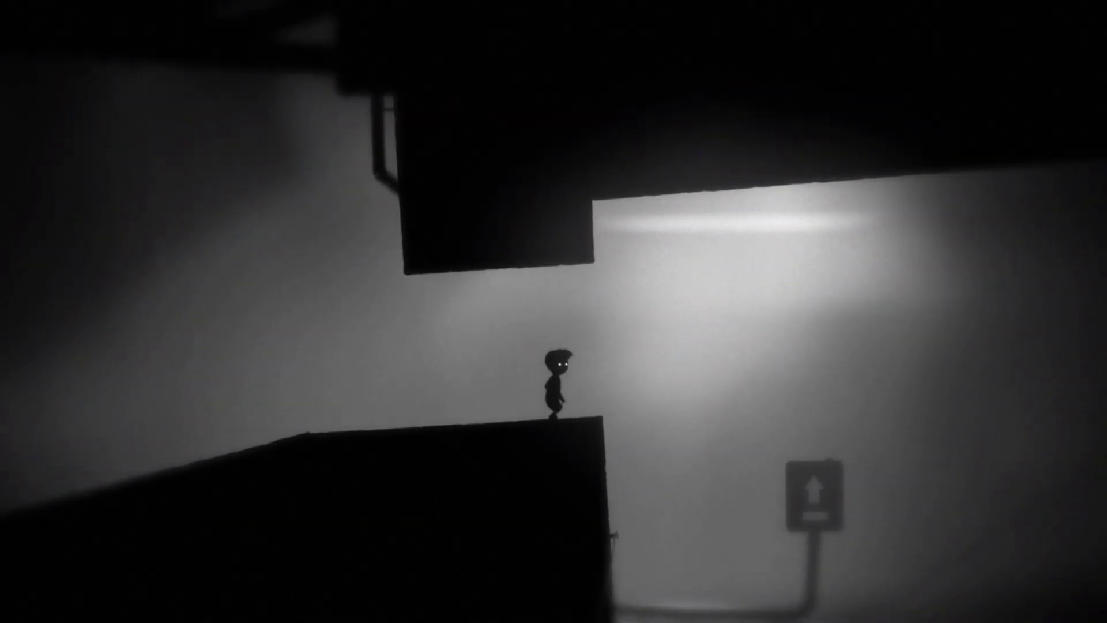
- Jump past the sign, pass through the ceiling notch, and leap right to the gravity sign
{"action": "key", "text": "Up"}
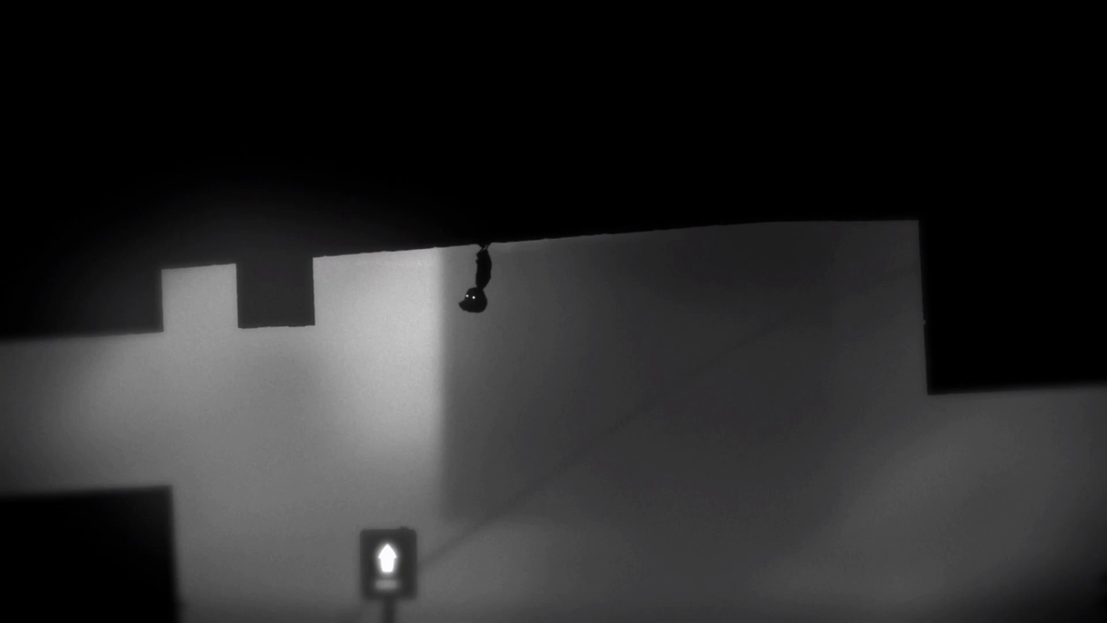
{"action": "key", "text": "Right"}
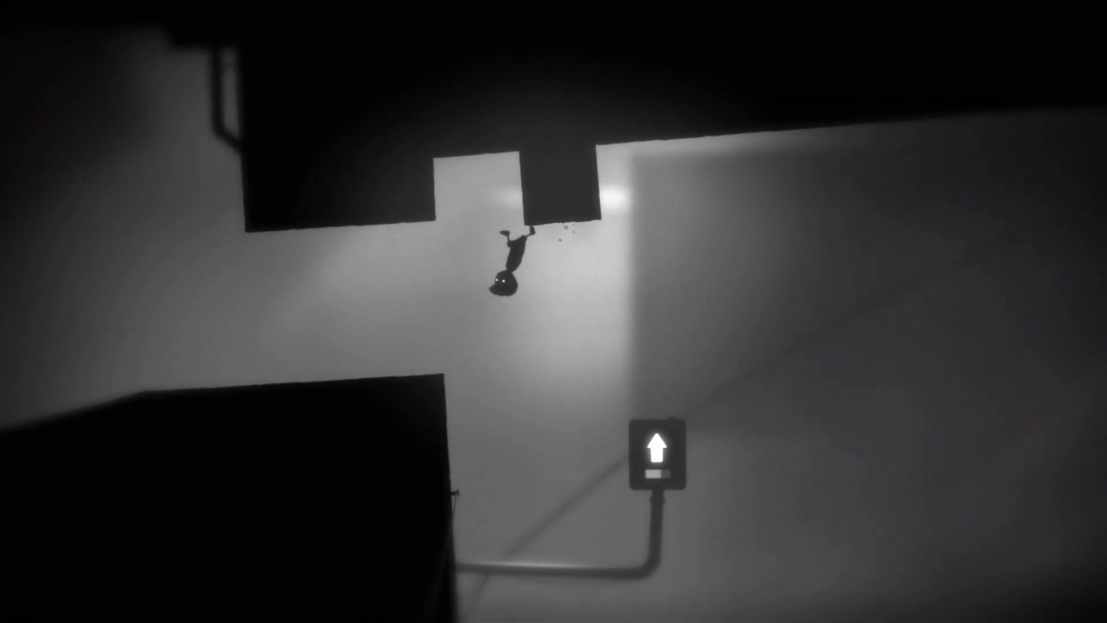
{"action": "key", "text": "Left"}
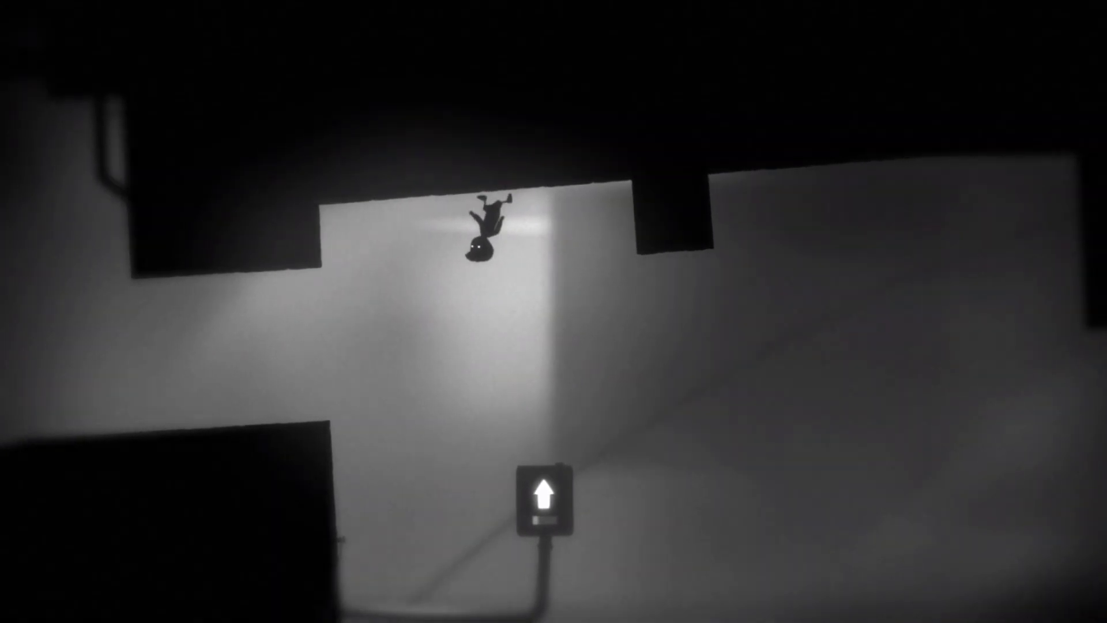
{"action": "key", "text": "Left"}
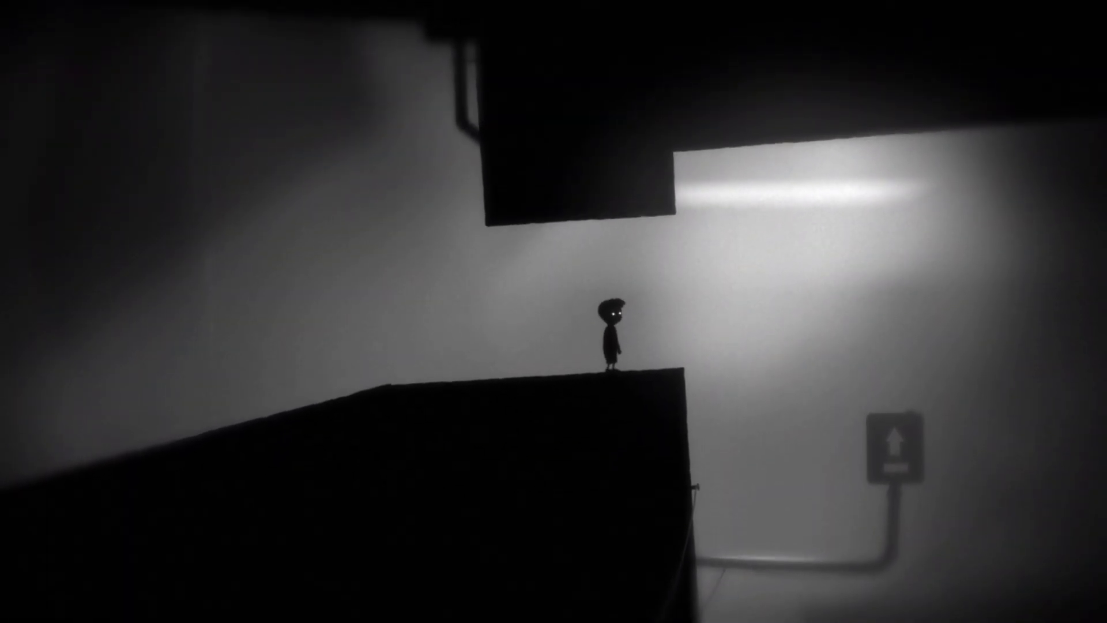
{"action": "key", "text": "Right"}
{"action": "key", "text": "Up"}
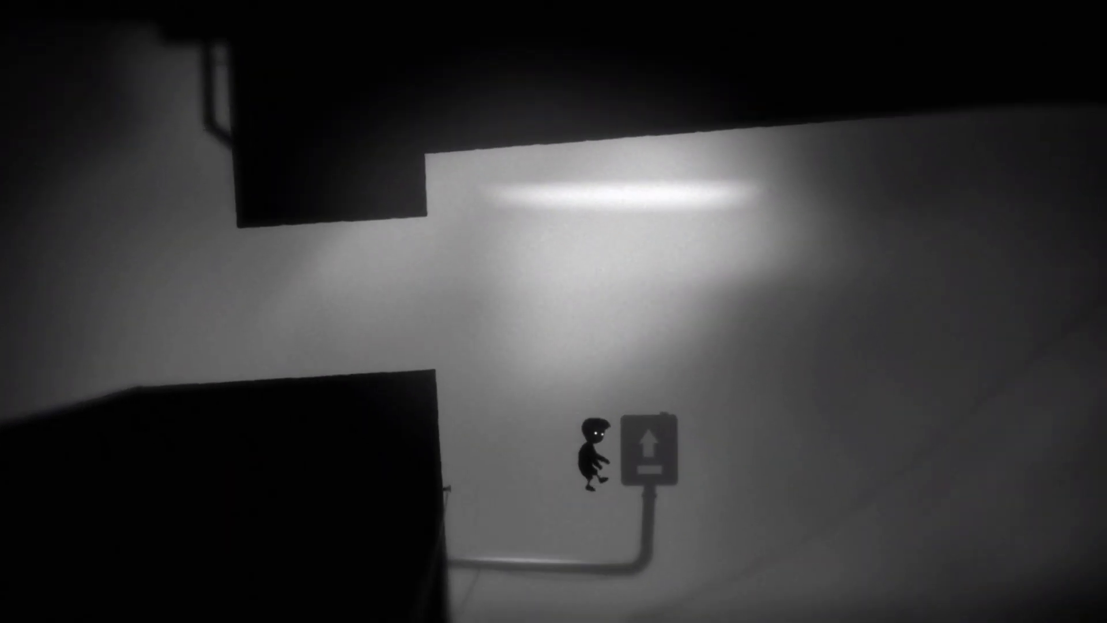
{"action": "key", "text": "Right"}
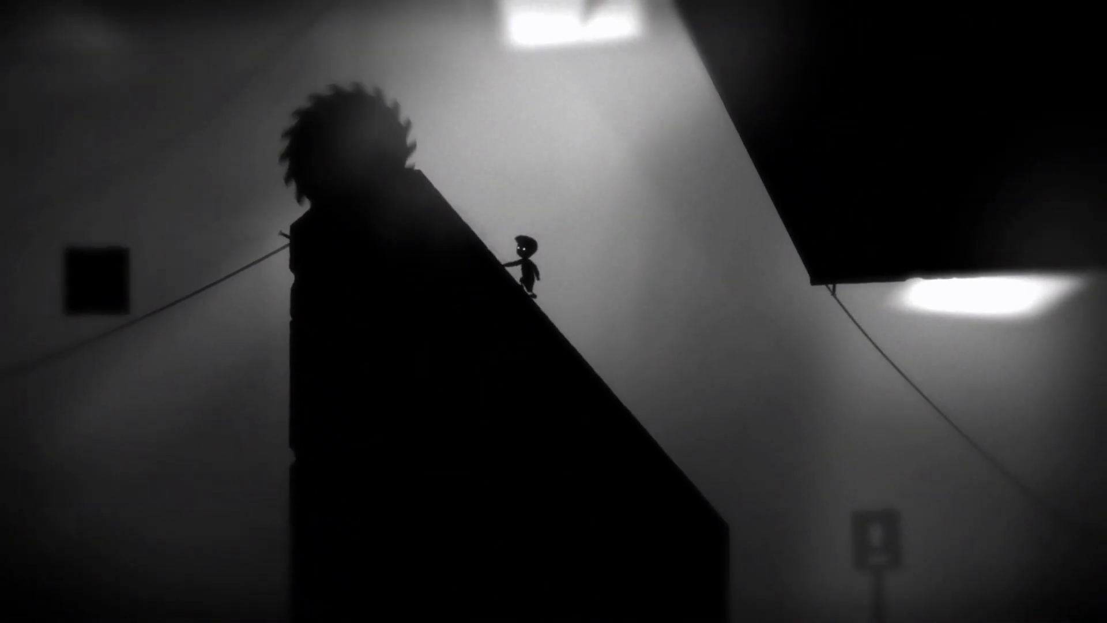
{"action": "key", "text": "Right"}
- Walk up the sloped block, leap onto the gravity sign, and move right along the ceiling
{"action": "key", "text": "Up"}
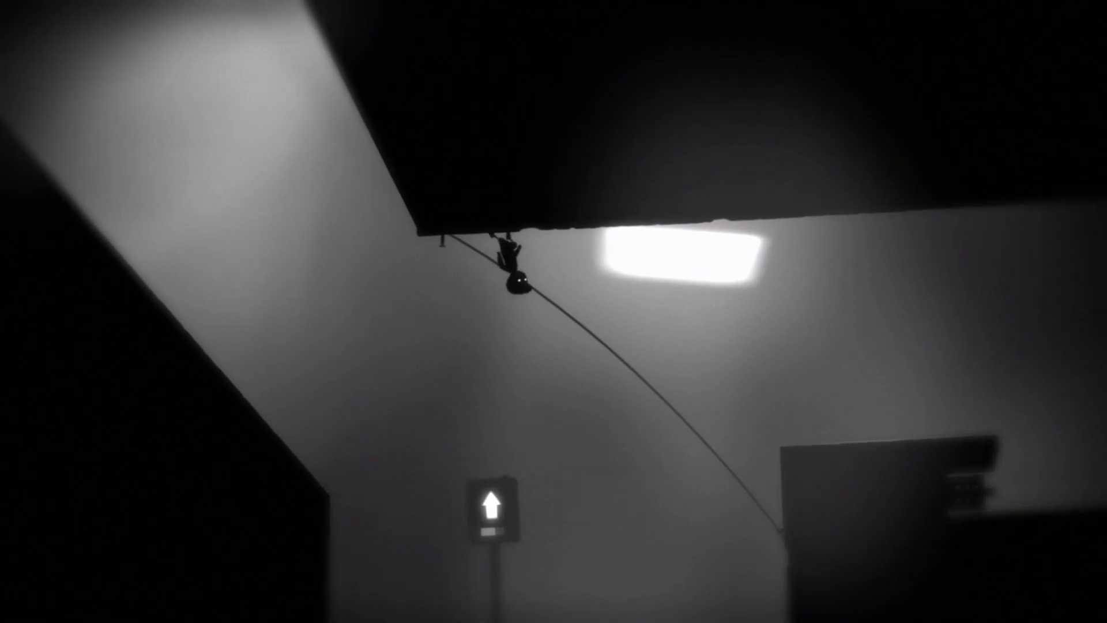
{"action": "key", "text": "Right"}
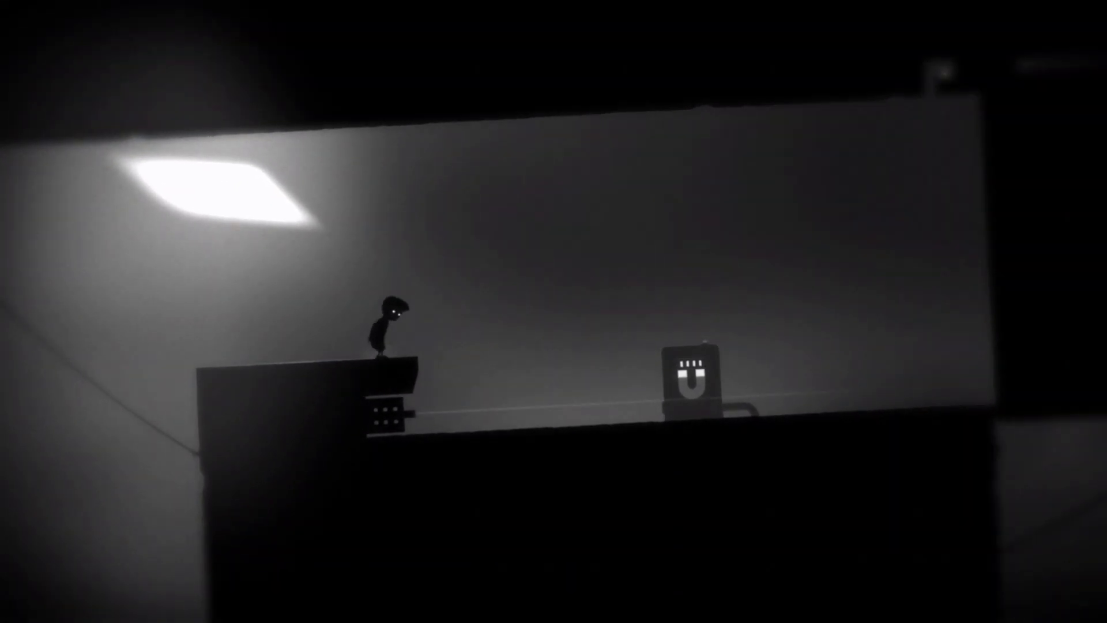
- Jump off the ledge, run past the magnet box, and climb over the tall block
{"action": "key", "text": "space"}
{"action": "key", "text": "Right"}
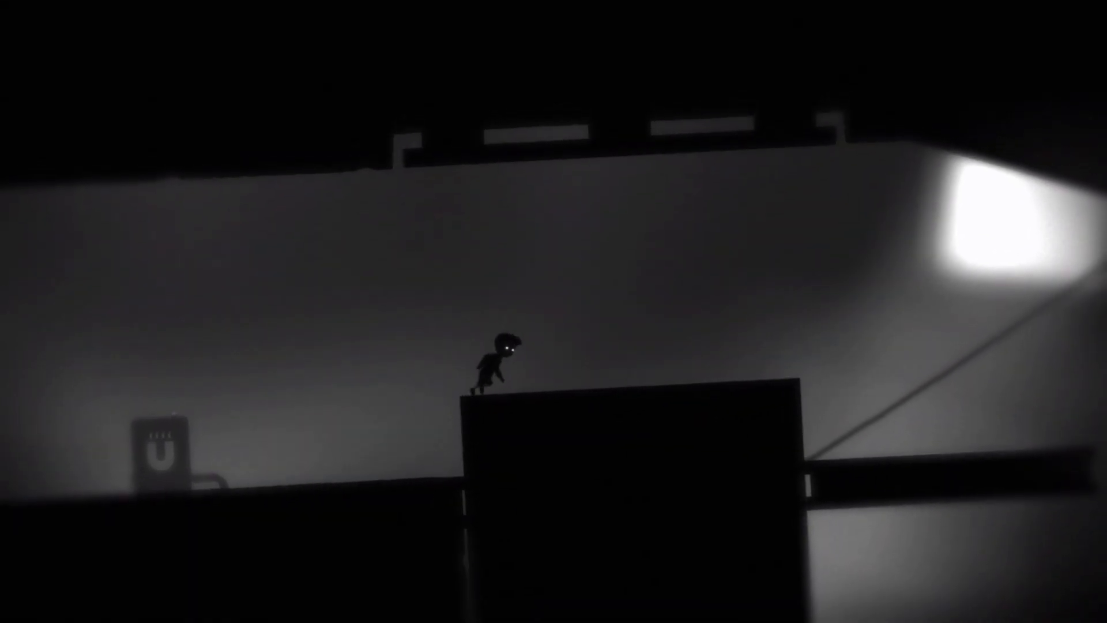
{"action": "key", "text": "Right"}
{"action": "key", "text": "Up"}
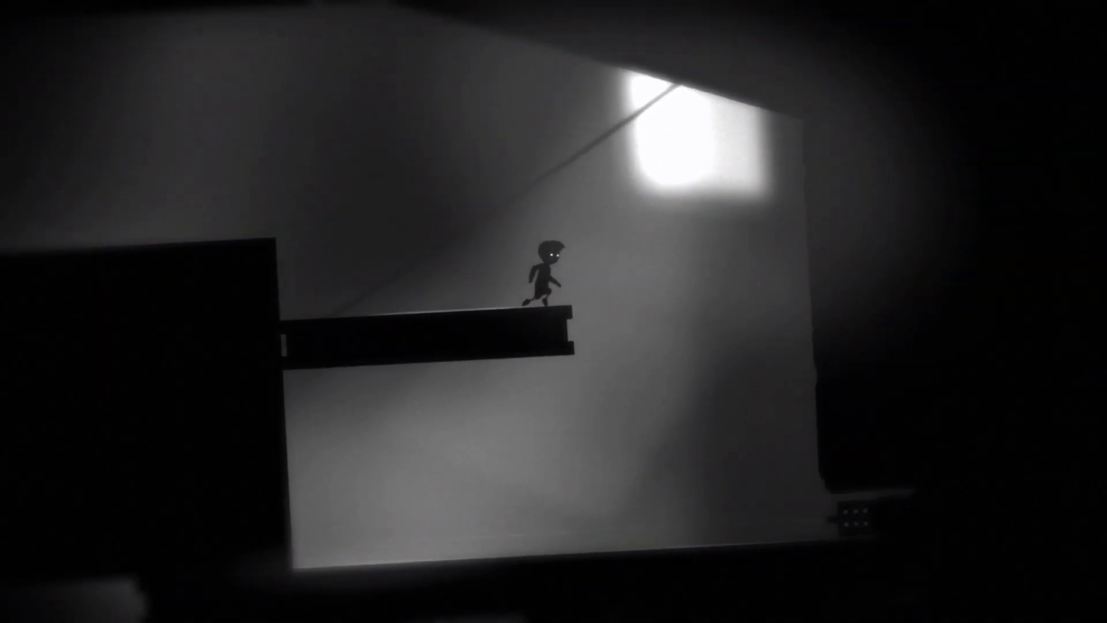
{"action": "key", "text": "Right"}
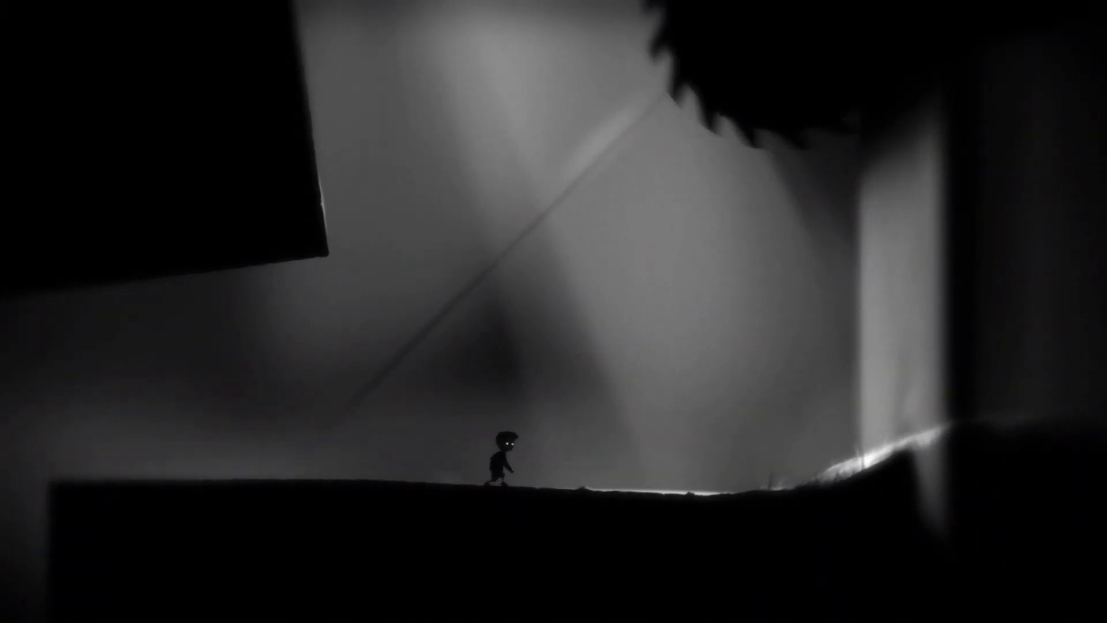
{"action": "key", "text": "Right"}
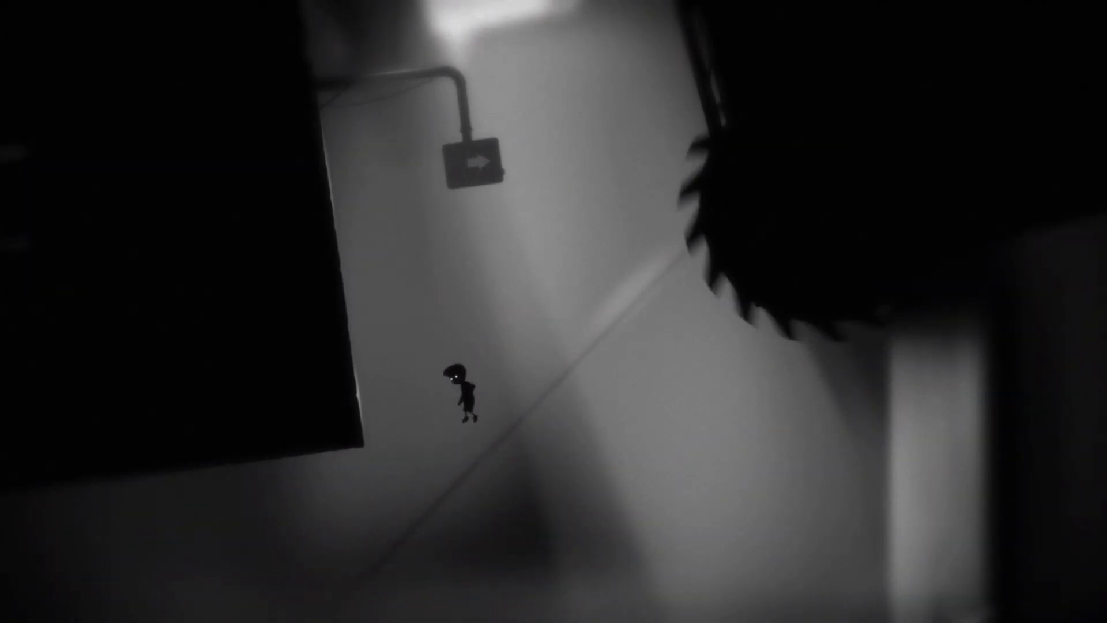
- Walk the boy right and back left along the ledge, drifting past the giant saw
{"action": "key", "text": "Left"}
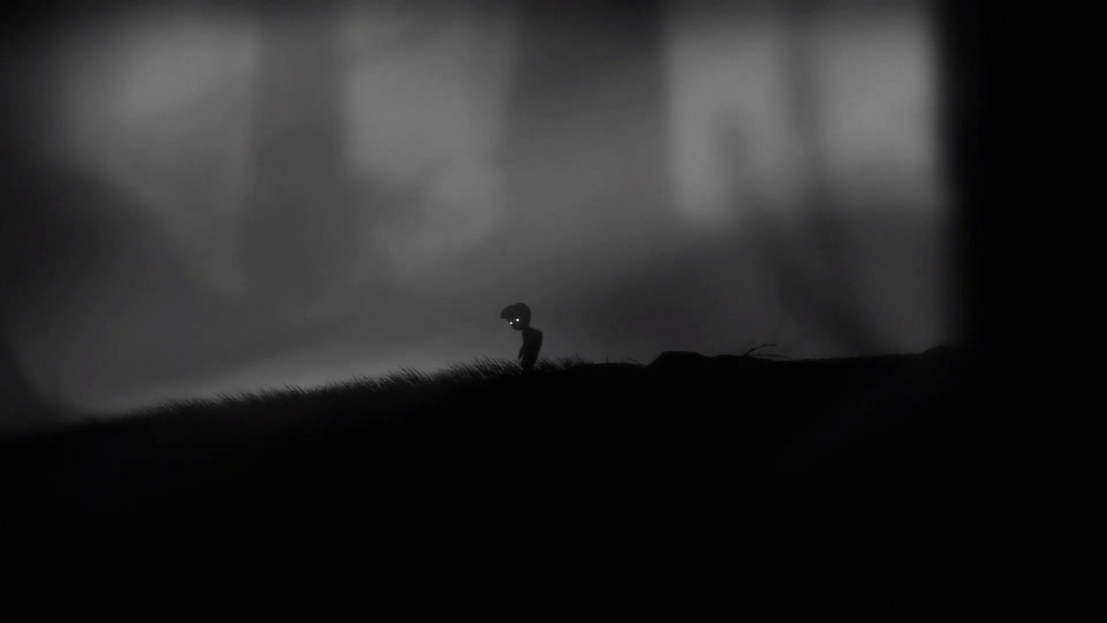
- Stand the boy up and walk him right over the crest toward the hooded figure
{"action": "key", "text": "Left"}
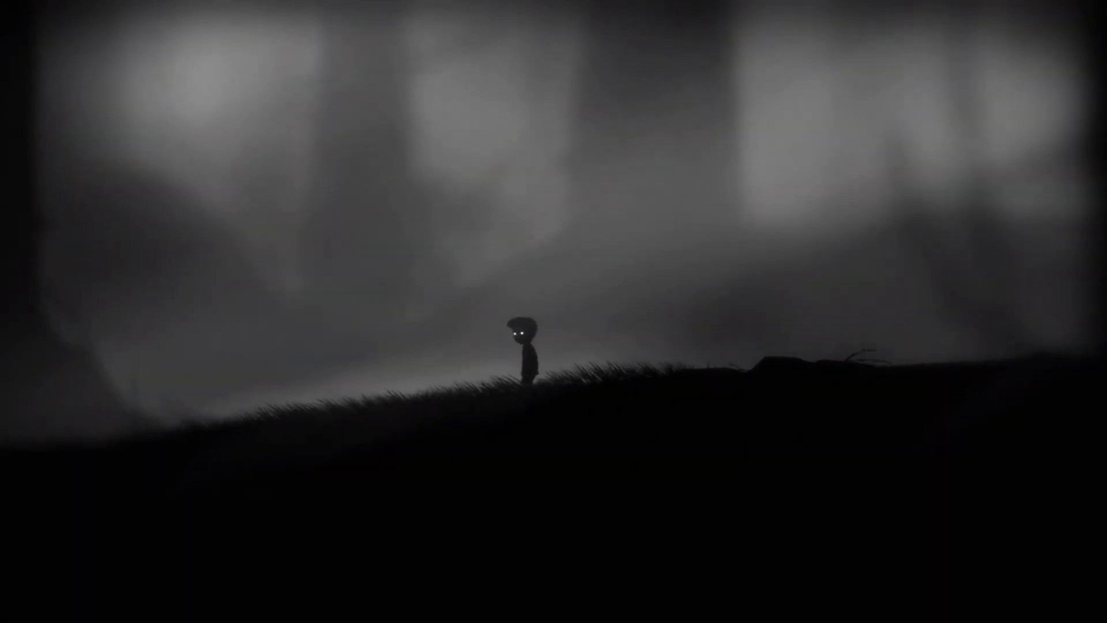
{"action": "key", "text": "Right"}
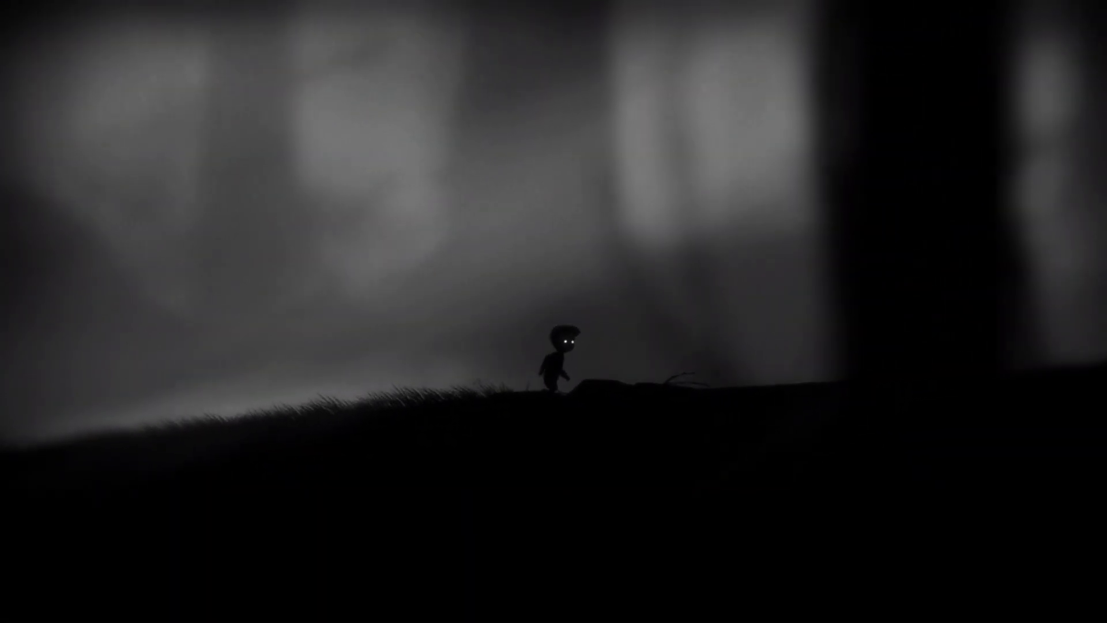
{"action": "key", "text": "Right"}
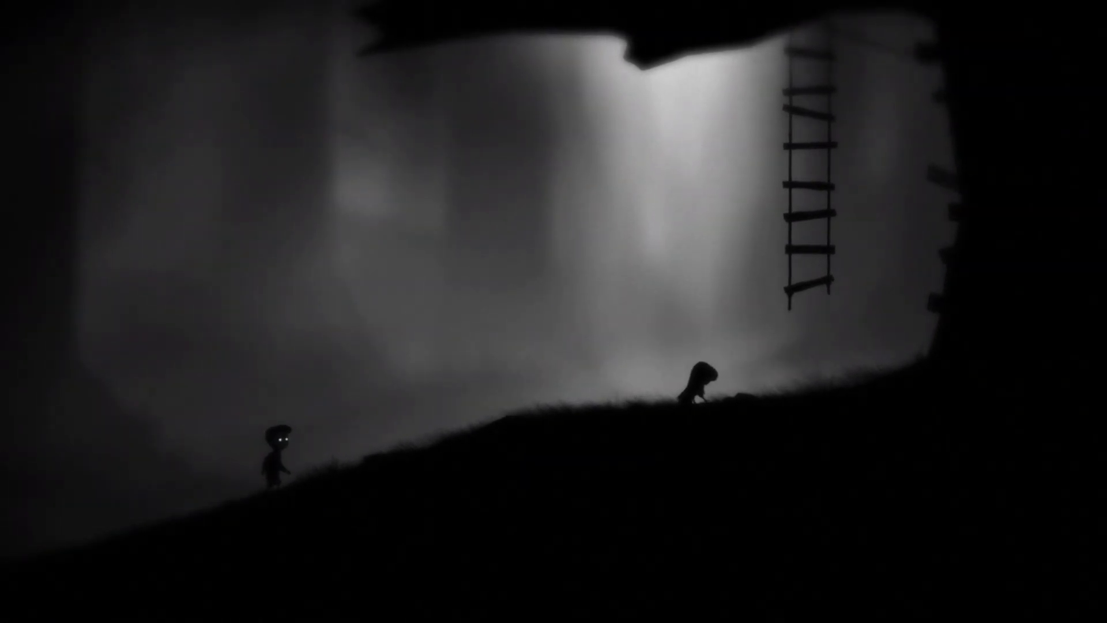
- Walk the boy right up the slope, closer to the kneeling girl
{"action": "key", "text": "Right"}
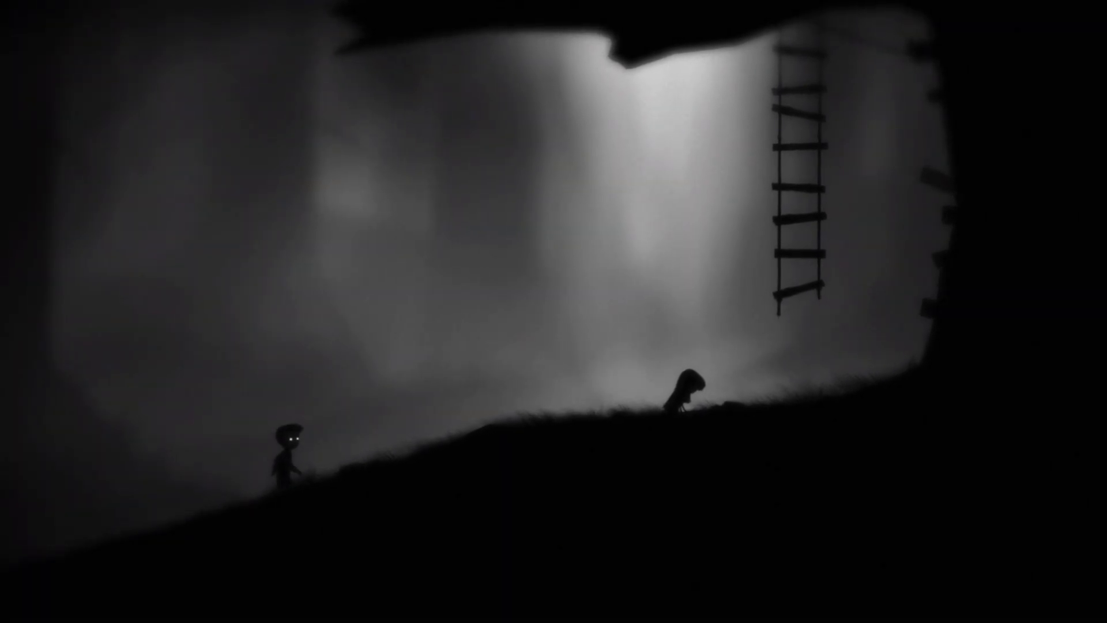
{"action": "key", "text": "Right"}
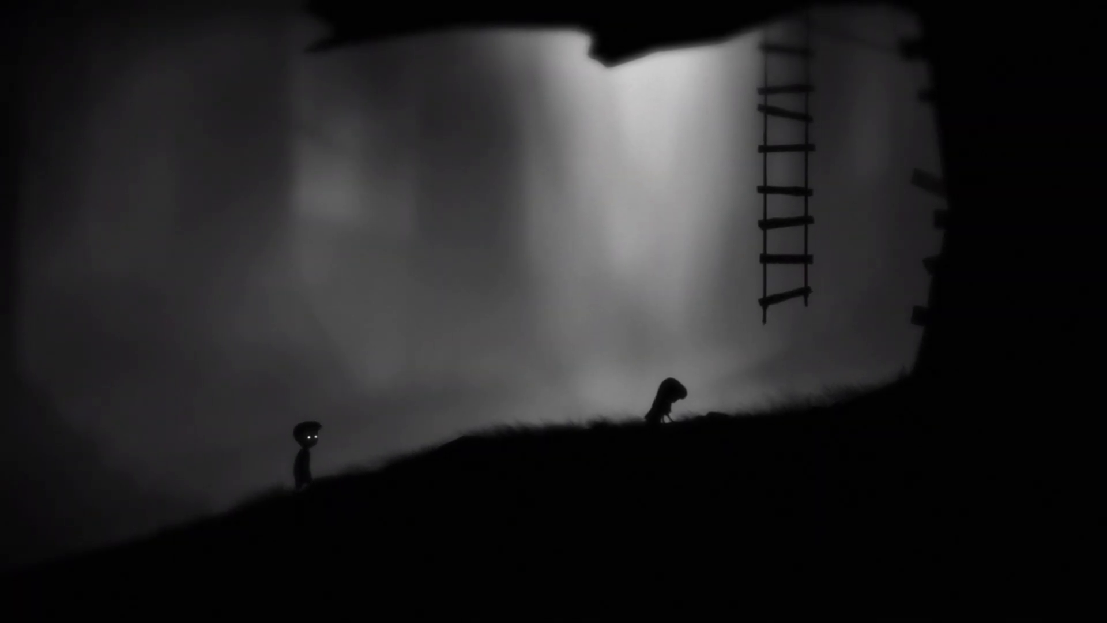
{"action": "key", "text": "Right"}
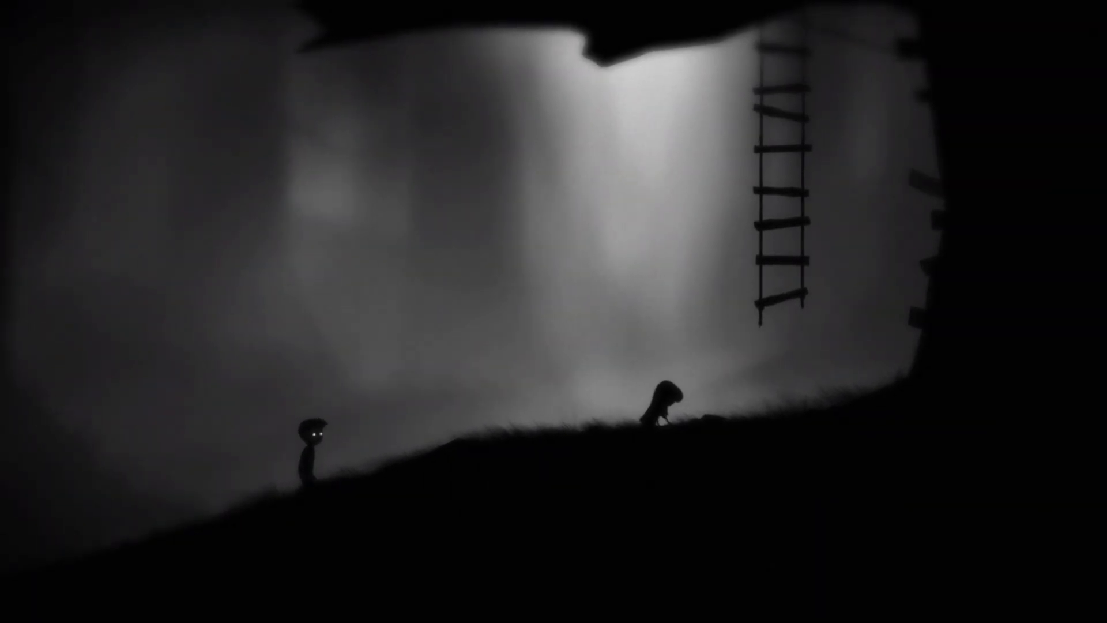